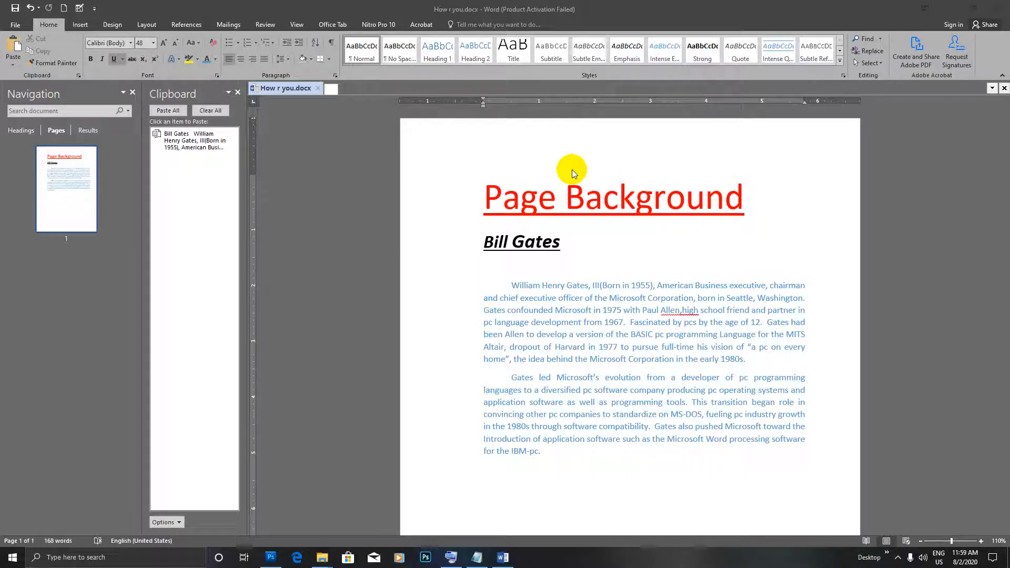
Select and deselect parts of the 'Page Background' title, then switch to the Design ribbon.
left_click_drag(485, 197, 697, 203)
left_click(643, 197)
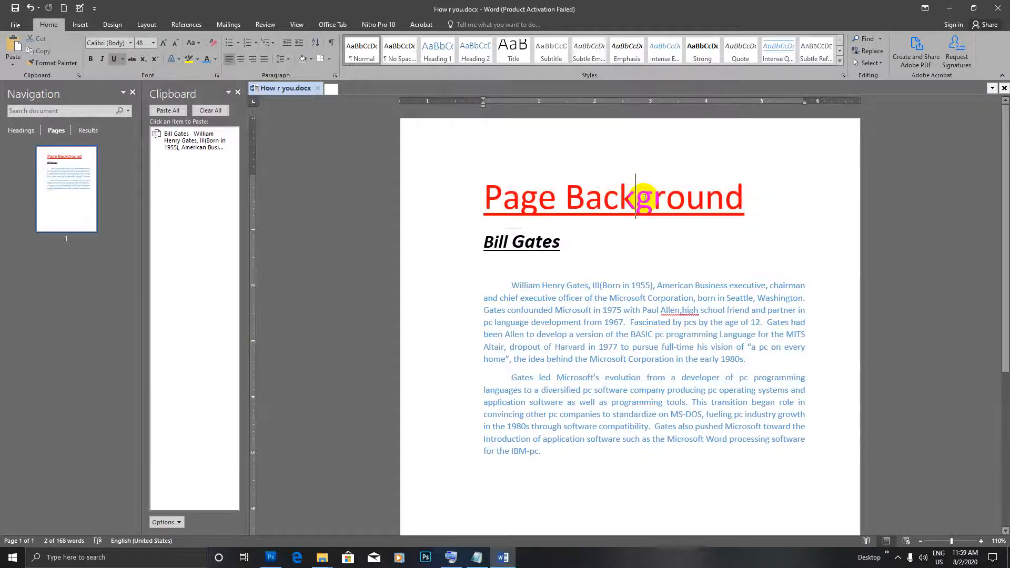
left_click_drag(750, 196, 514, 204)
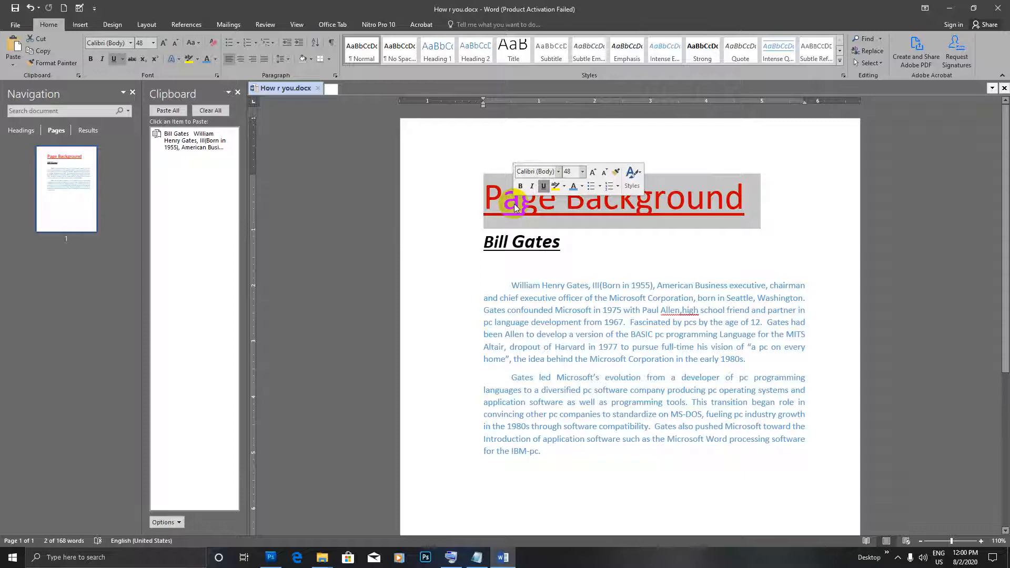
left_click(516, 207)
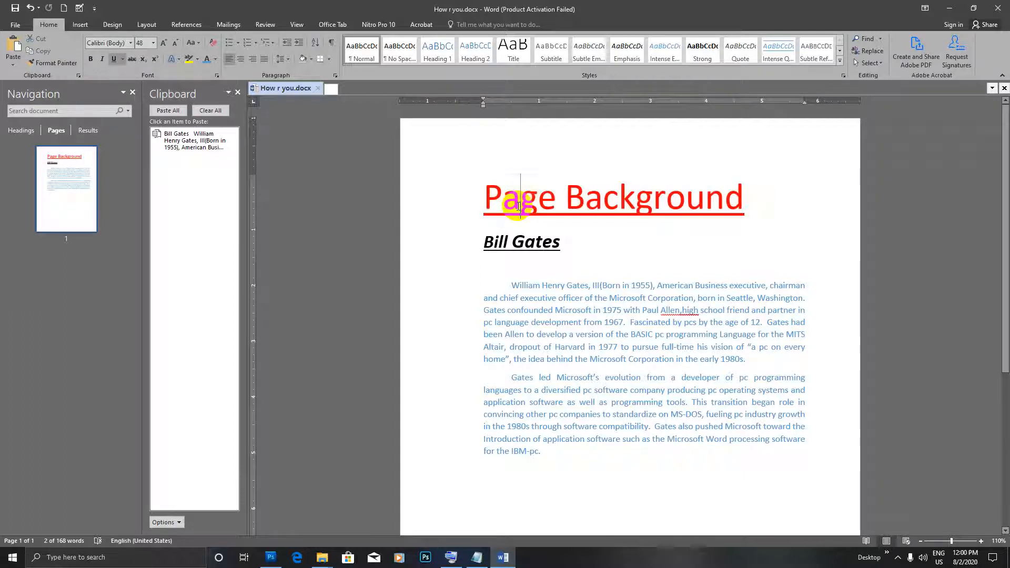
left_click_drag(483, 199, 681, 198)
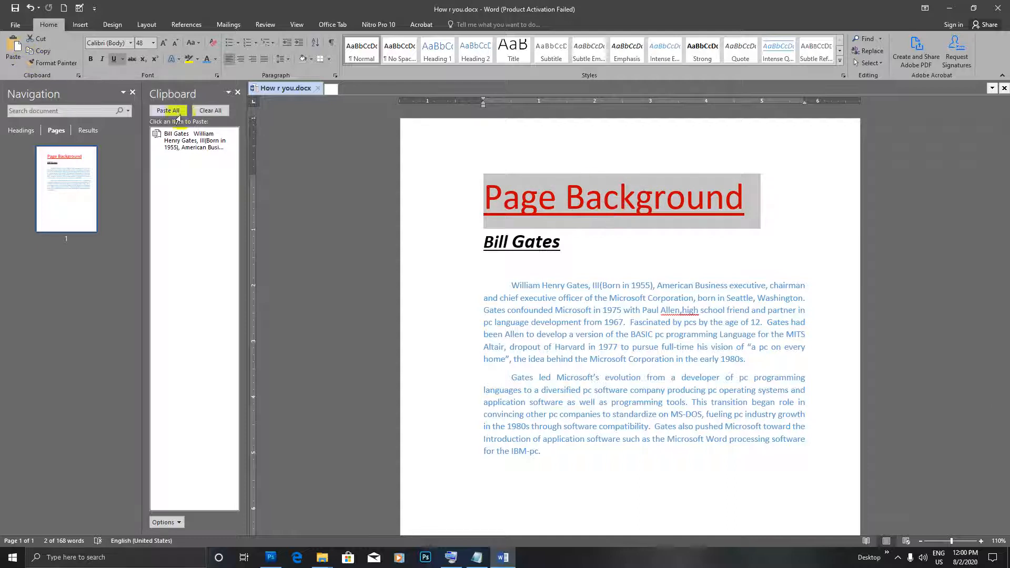
left_click(582, 199)
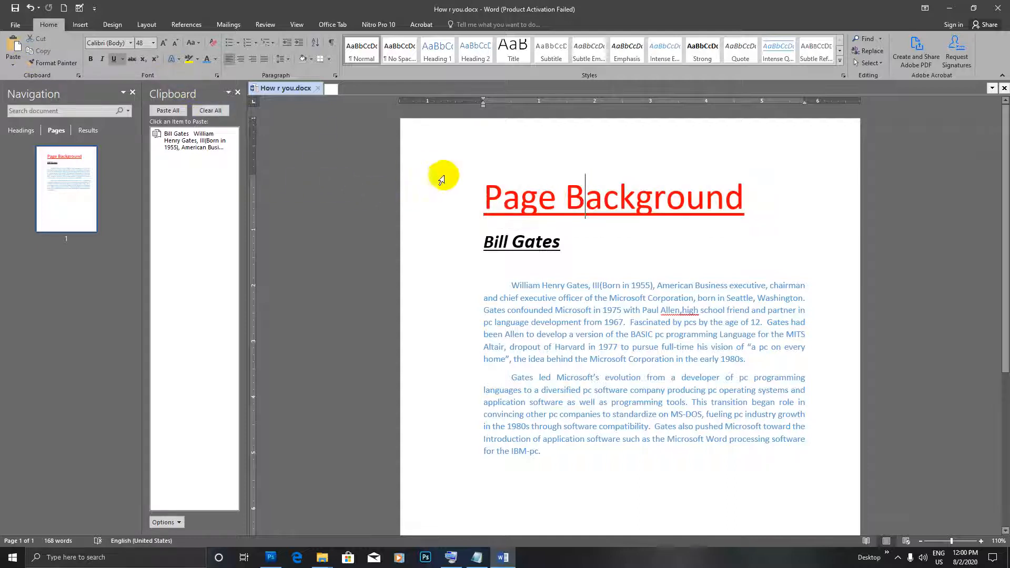
left_click(109, 25)
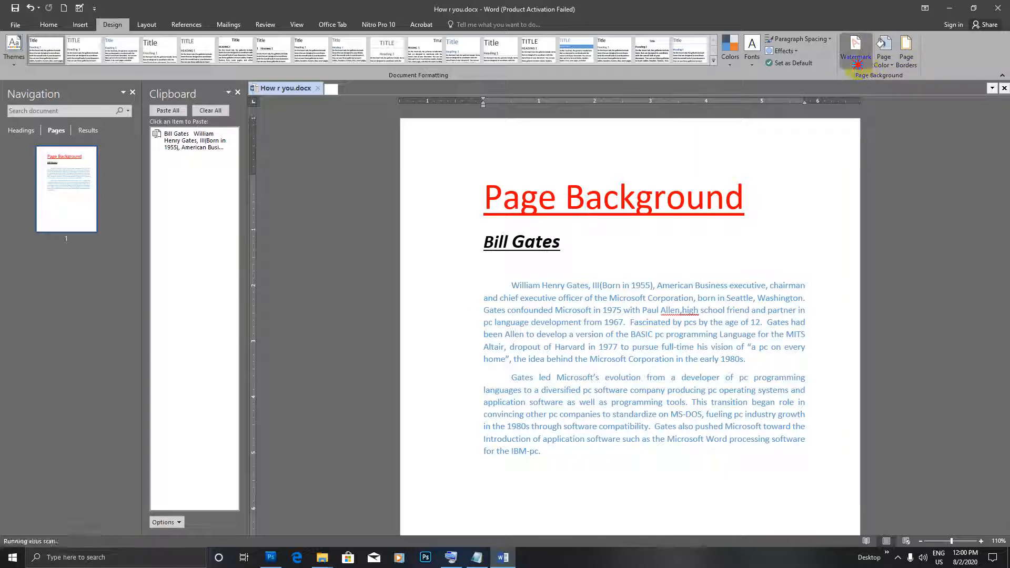
Open Watermark > Custom Watermark, choose Text watermark, and move the dialog left.
left_click(856, 58)
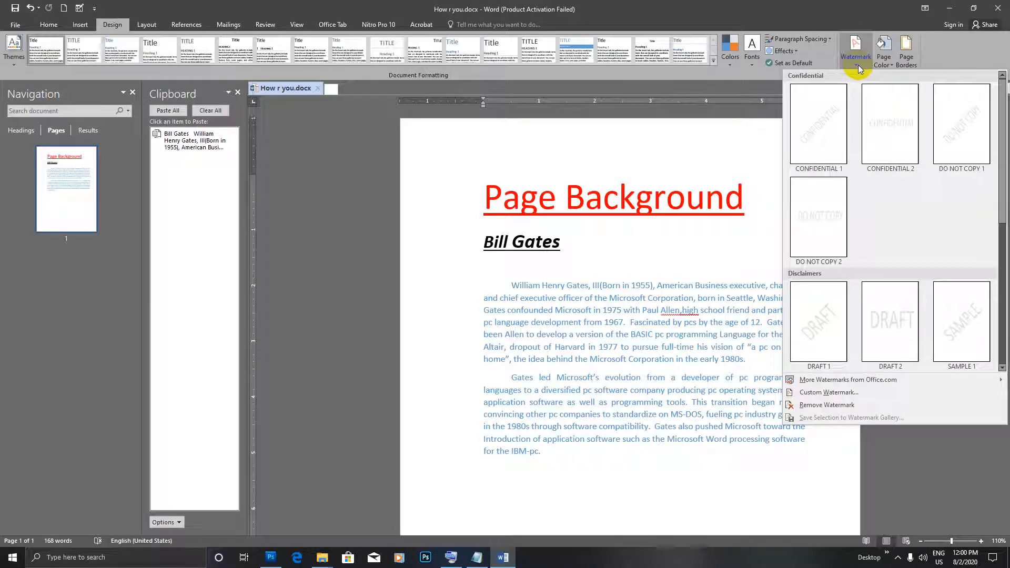
left_click(842, 392)
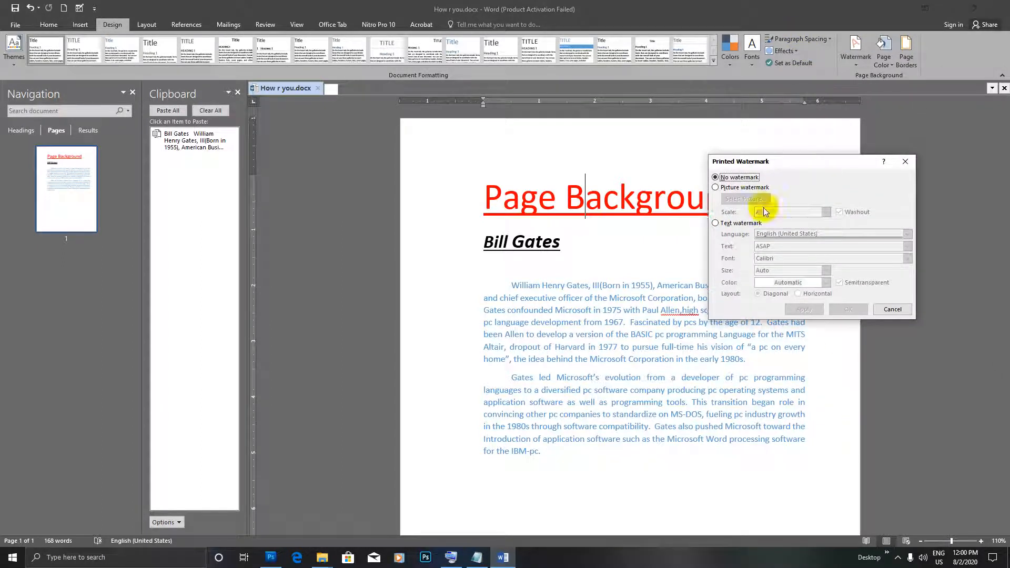
left_click(716, 223)
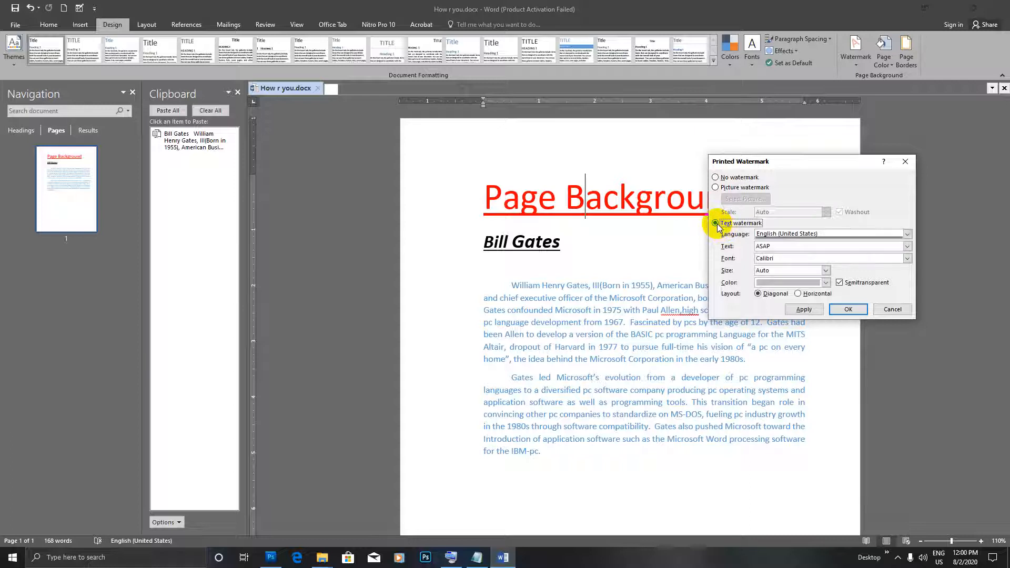
left_click_drag(774, 171, 237, 184)
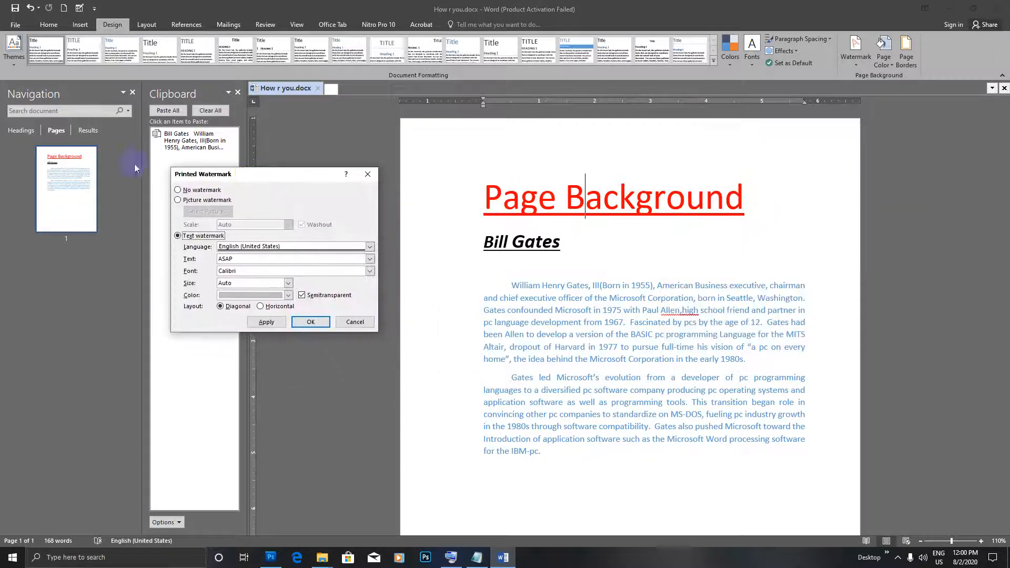
Replace ASAP with the author's name, set colour red and size 36, and apply.
double_click(226, 259)
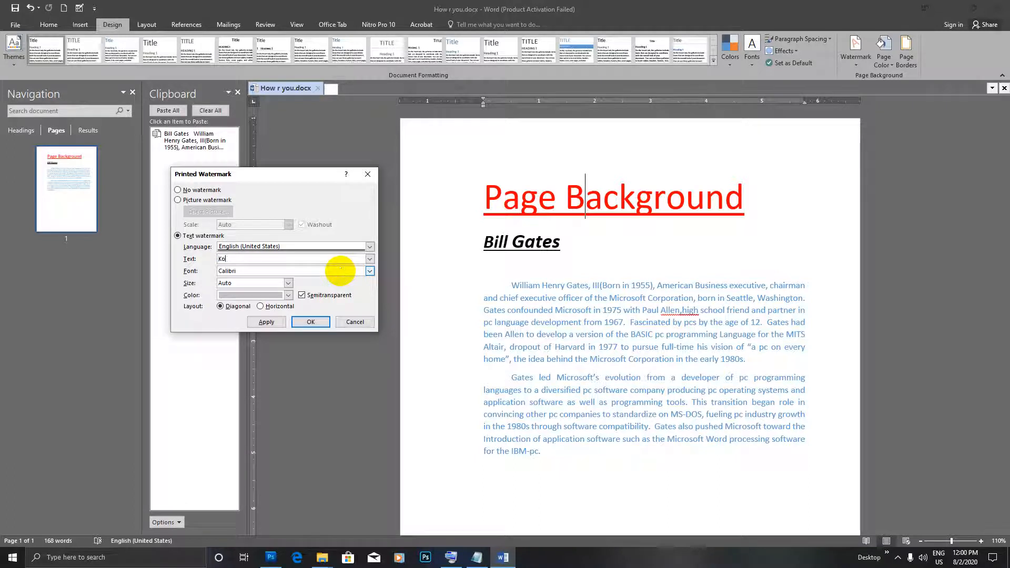
type("Ko Bo Kyaw Win")
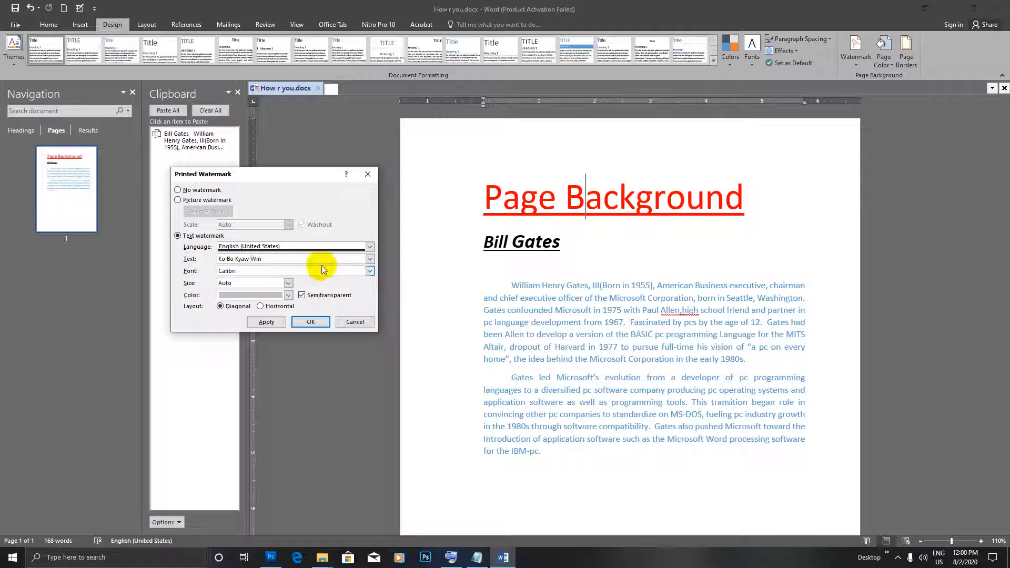
left_click(288, 295)
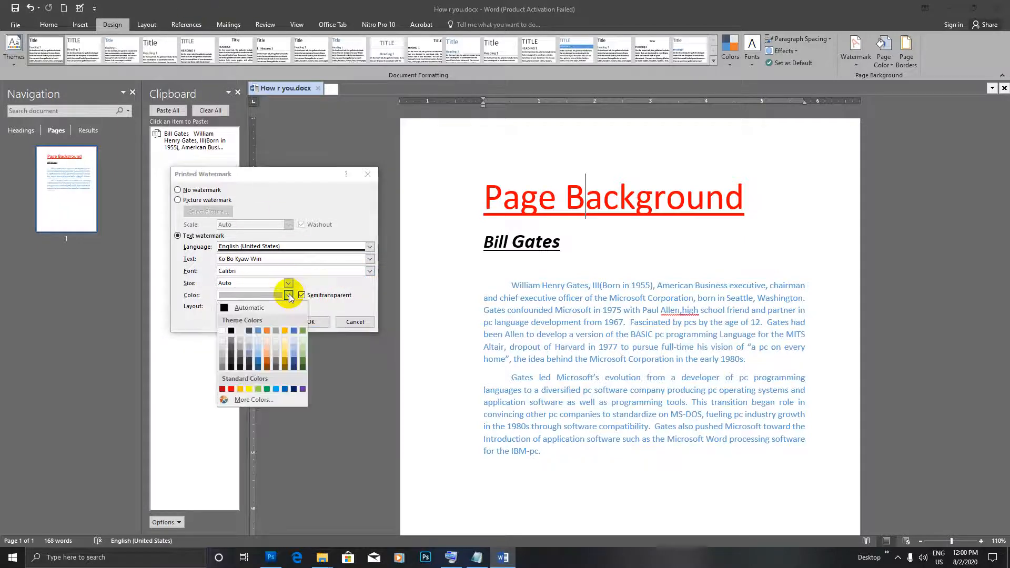
left_click(231, 389)
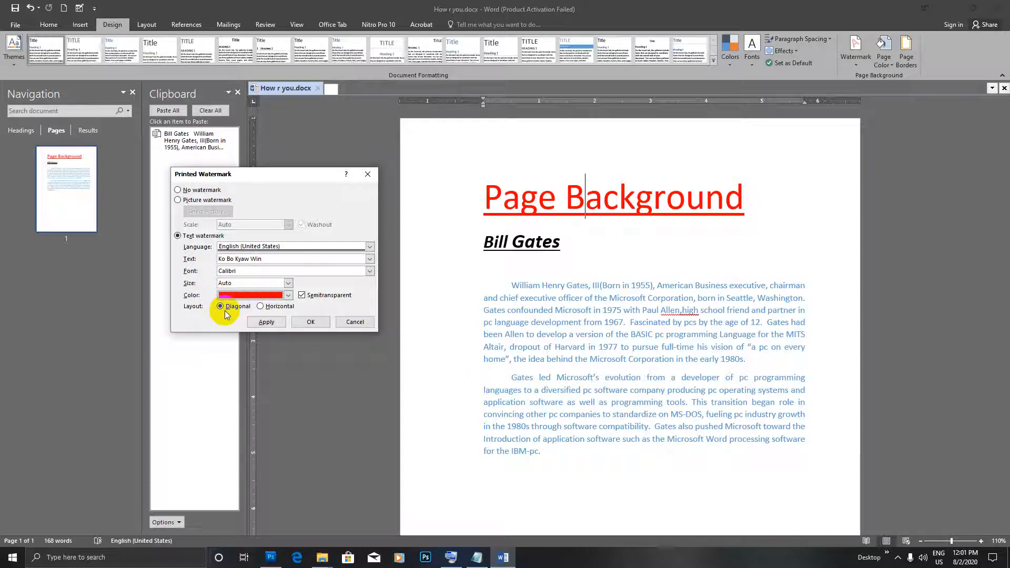
left_click(288, 283)
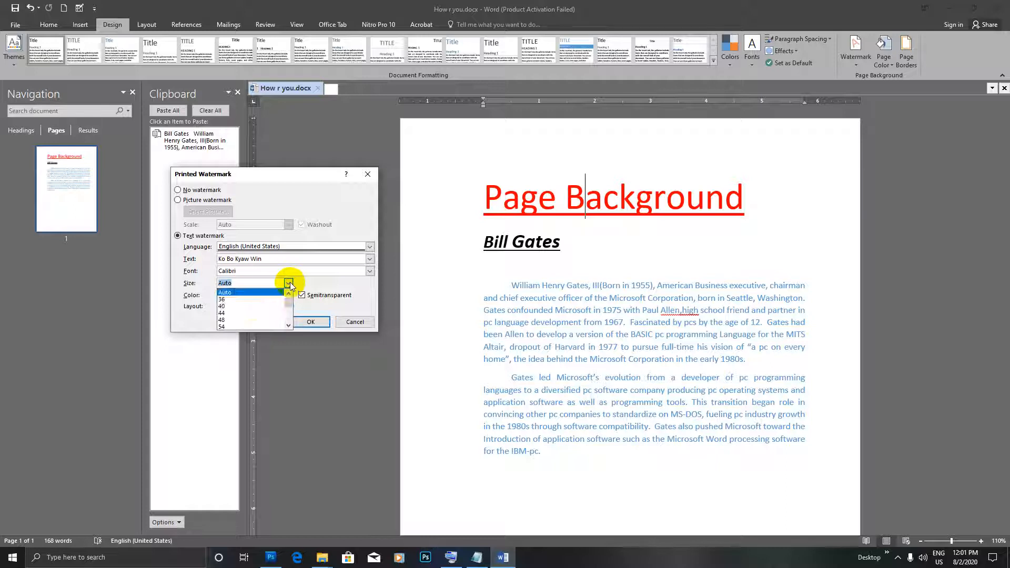
left_click(231, 299)
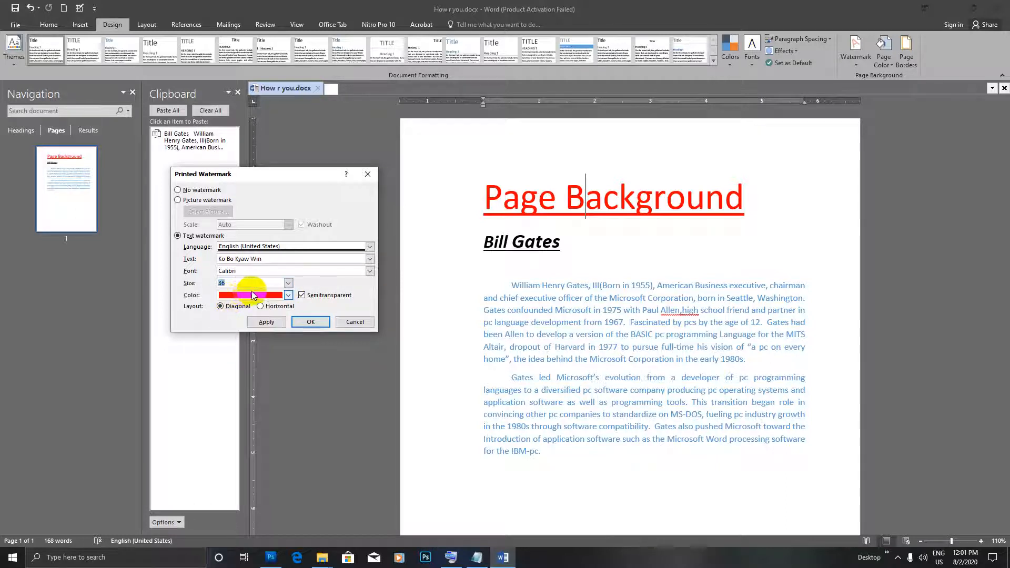
left_click(267, 322)
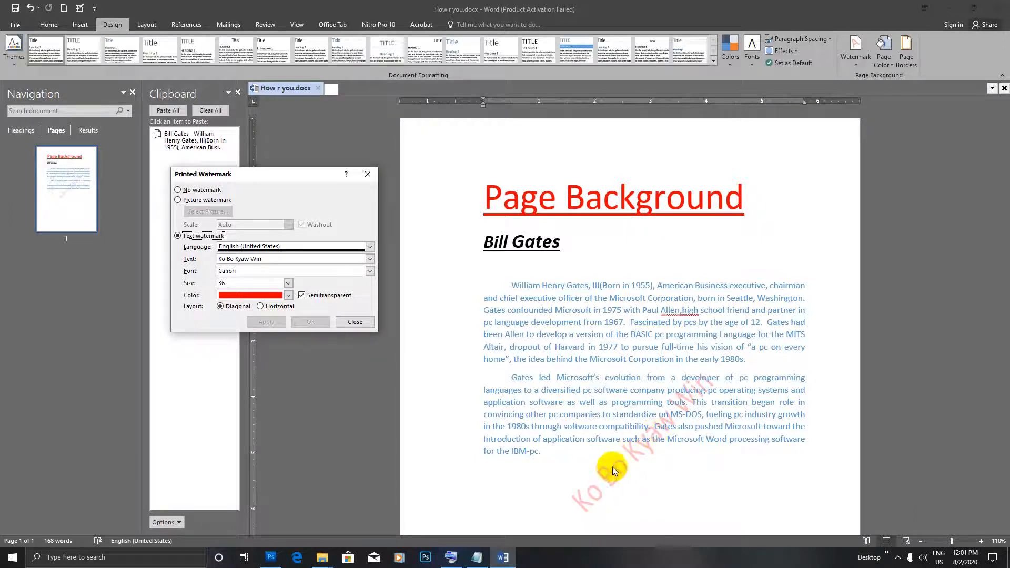
Uncheck Semitransparent, change the watermark colour to black, apply, and close the dialog.
left_click(301, 294)
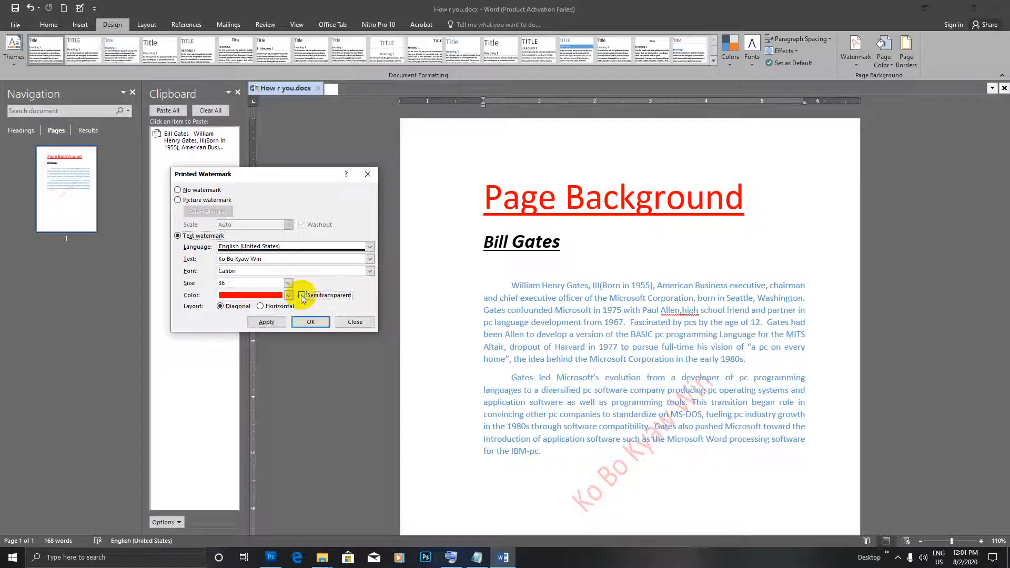
left_click(276, 322)
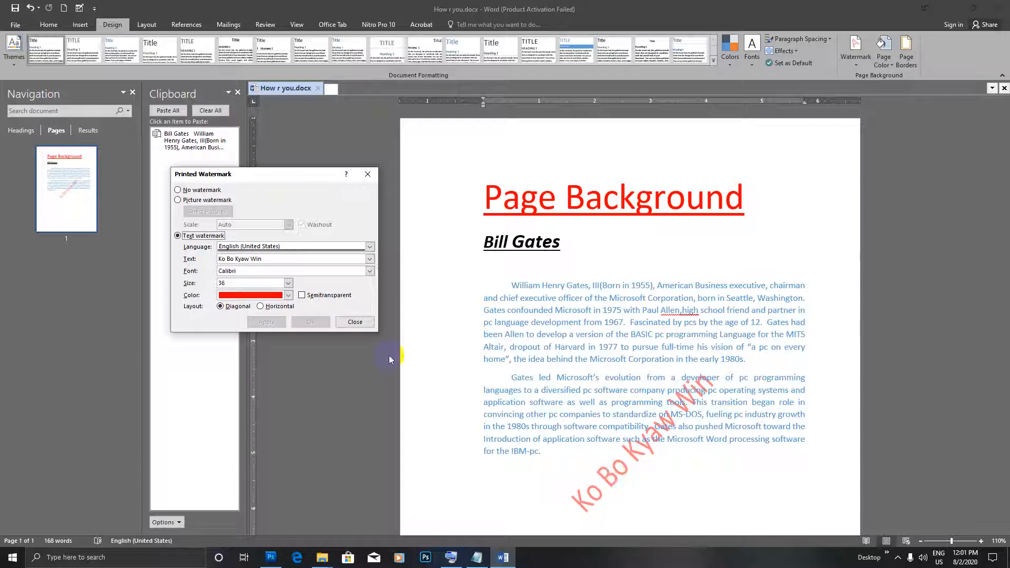
left_click(289, 296)
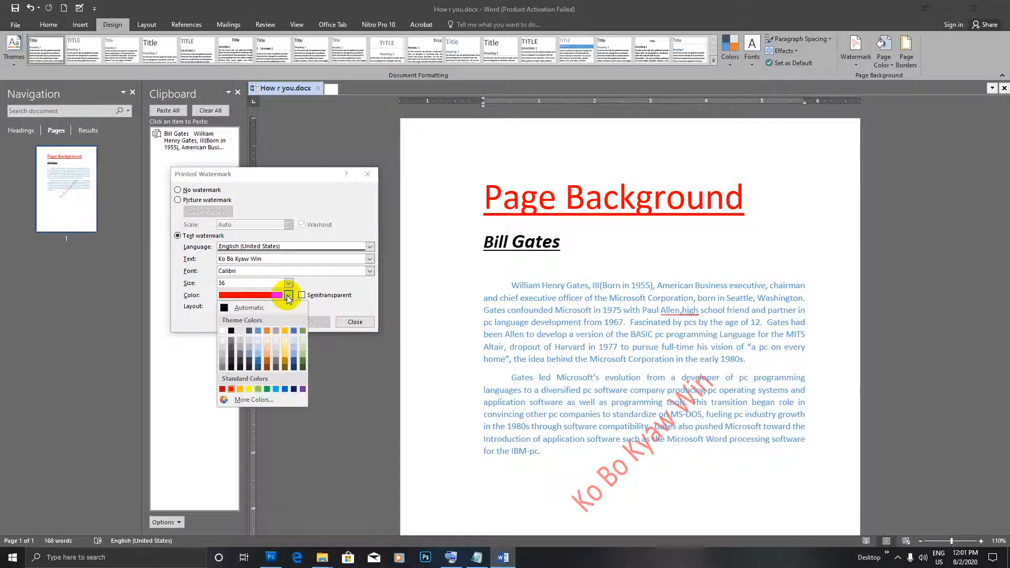
left_click(231, 331)
left_click(266, 322)
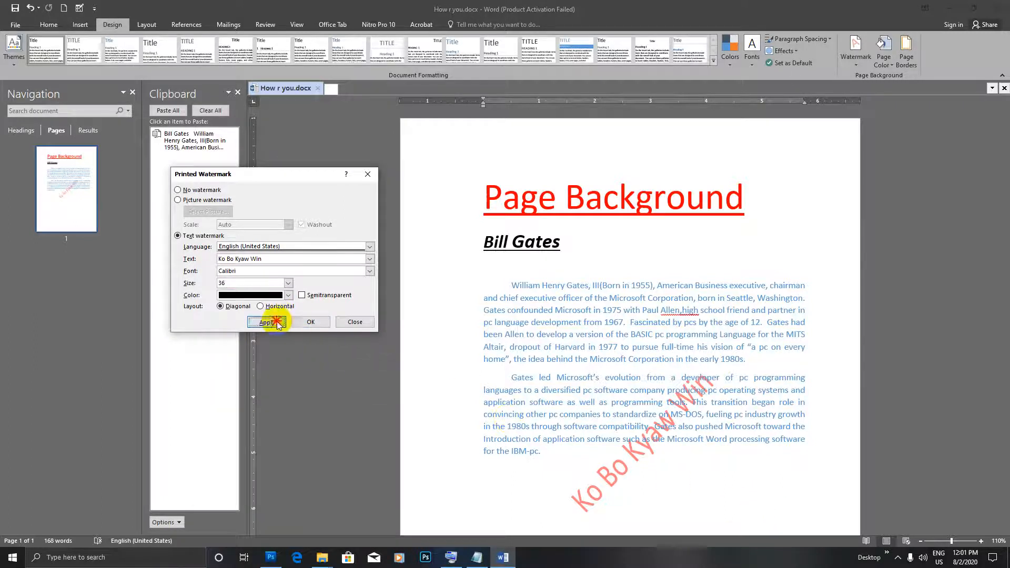
left_click_drag(274, 178, 872, 170)
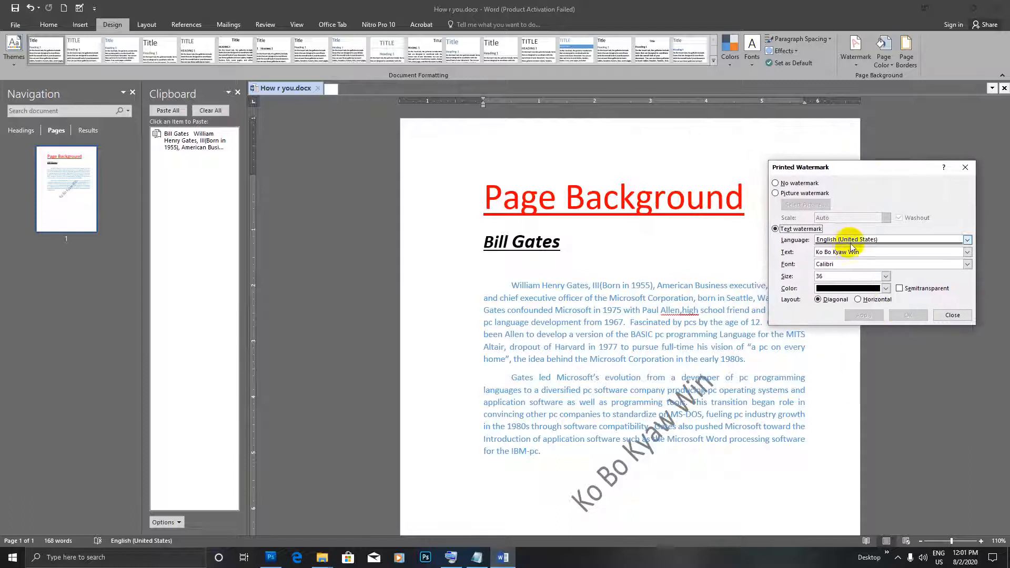
left_click(965, 167)
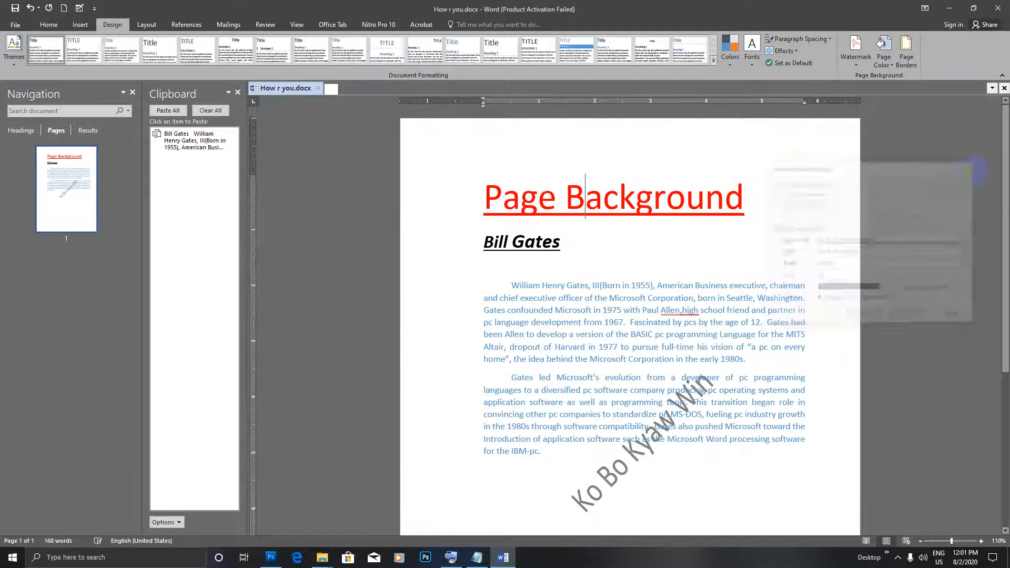
Pick a light blue from the Page Color > More Colors hexagon and confirm.
scroll(655, 351, "down", 1)
scroll(658, 351, "up", 1)
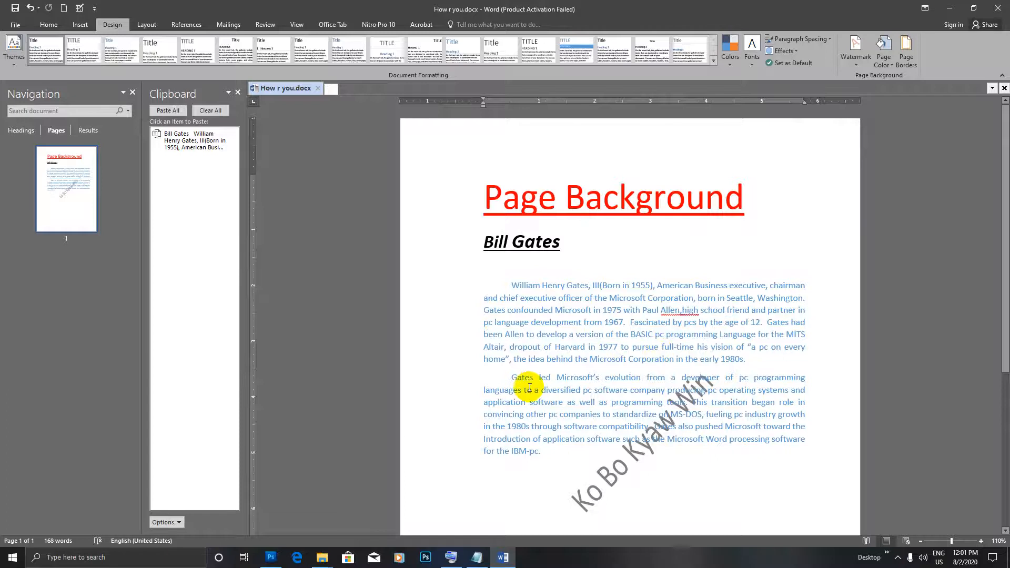
scroll(533, 386, "down", 2)
scroll(532, 387, "up", 1)
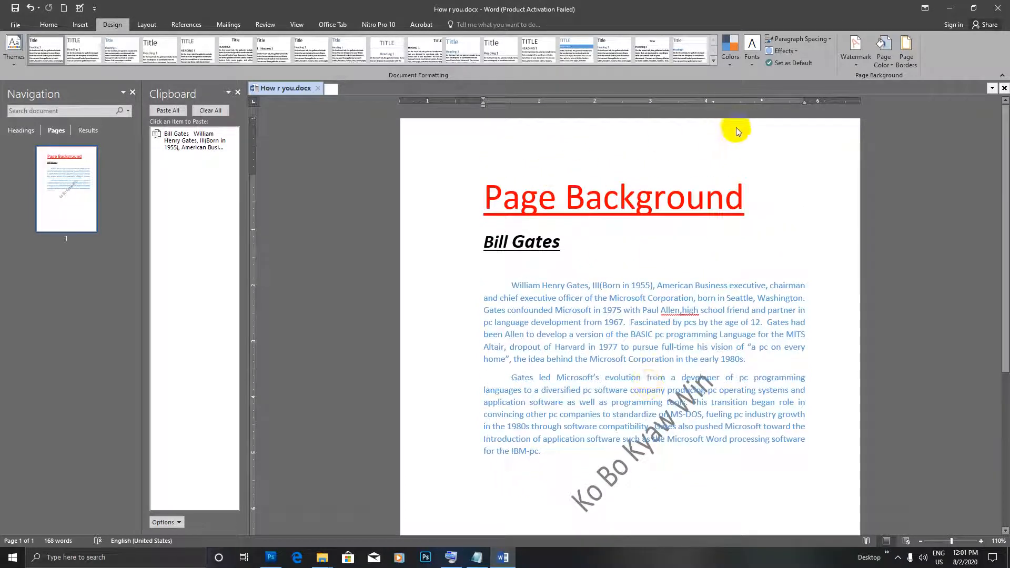
left_click(892, 68)
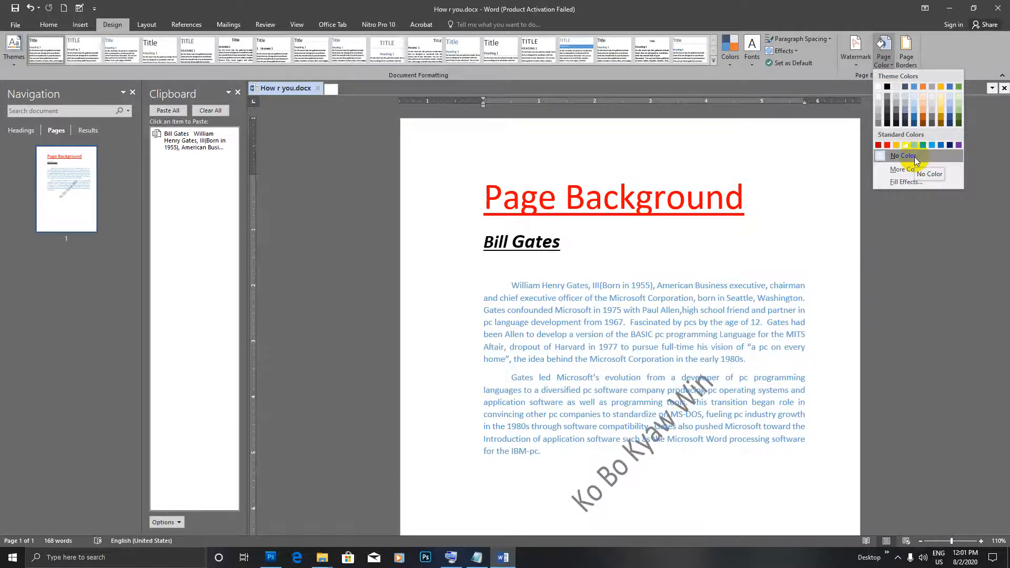
left_click(915, 167)
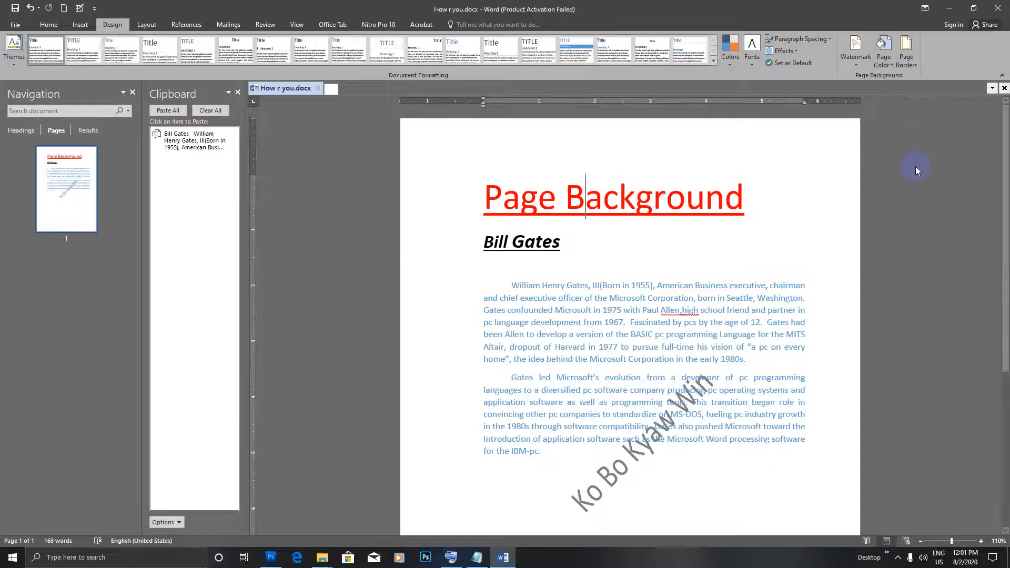
left_click_drag(497, 182, 193, 113)
left_click(168, 185)
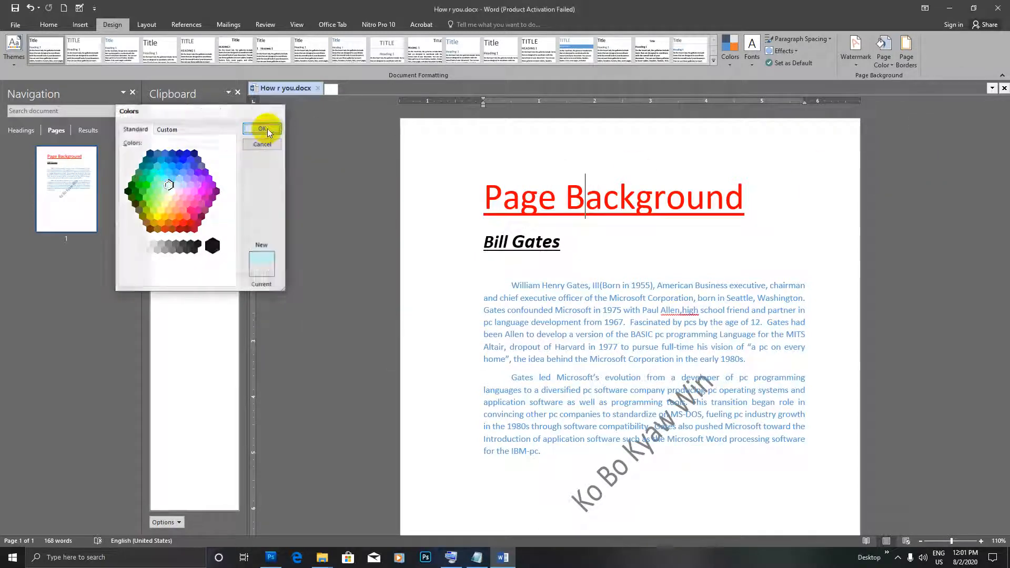
left_click(262, 128)
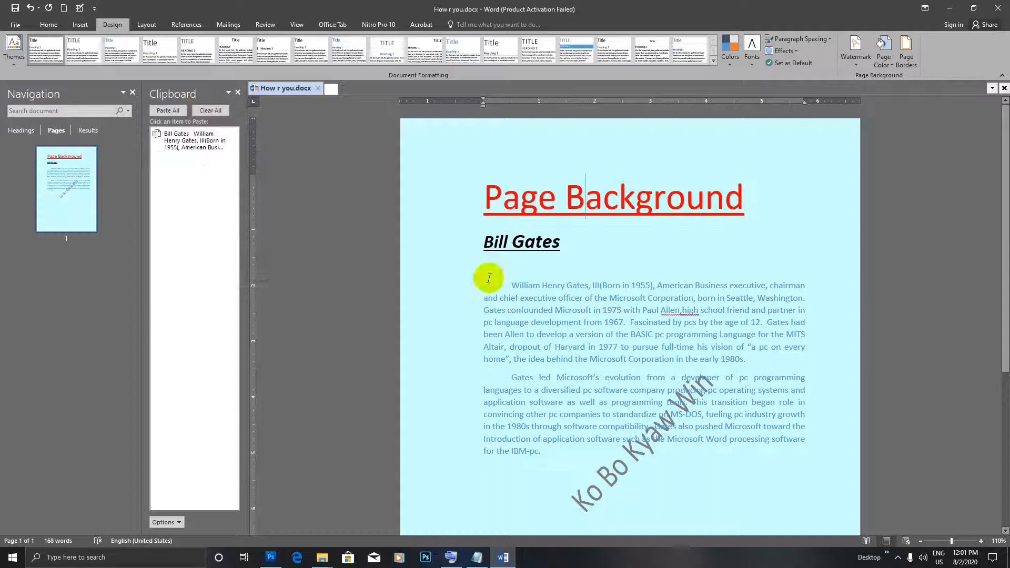
In Fill Effects, apply a Horizontal one-colour gradient with Color 1 set to Red.
left_click(890, 68)
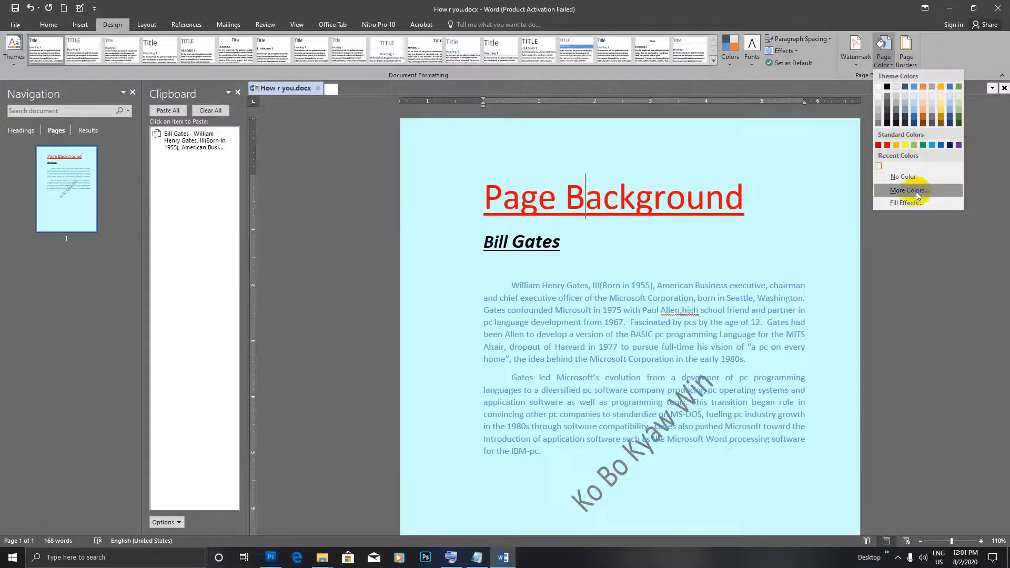
left_click(907, 203)
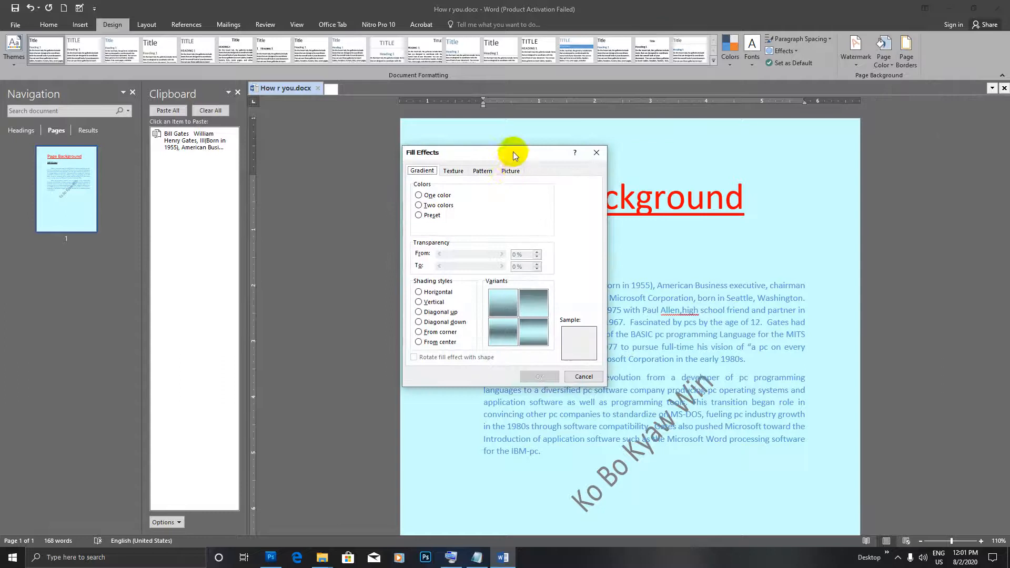
left_click_drag(513, 152, 251, 116)
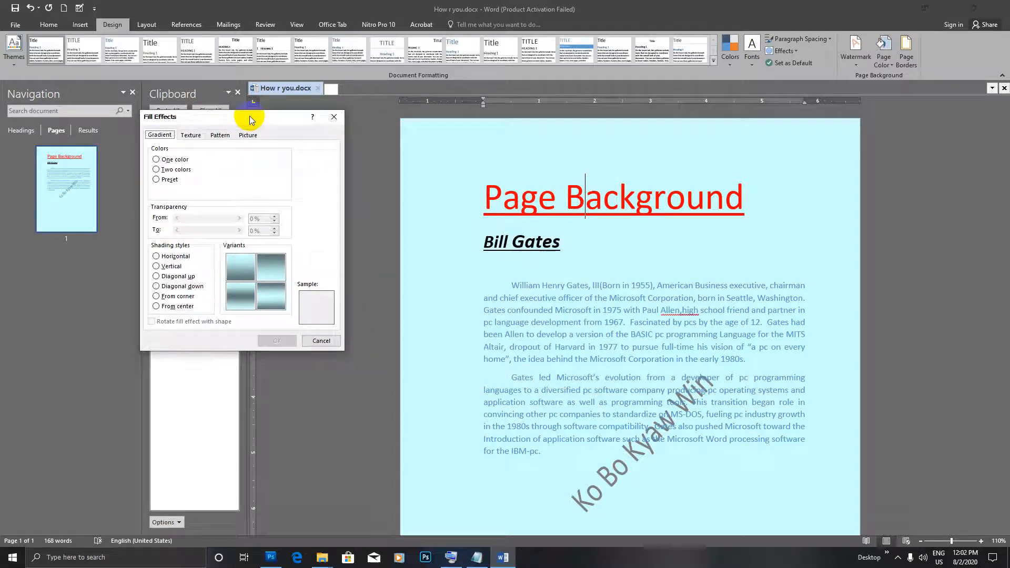
left_click(158, 257)
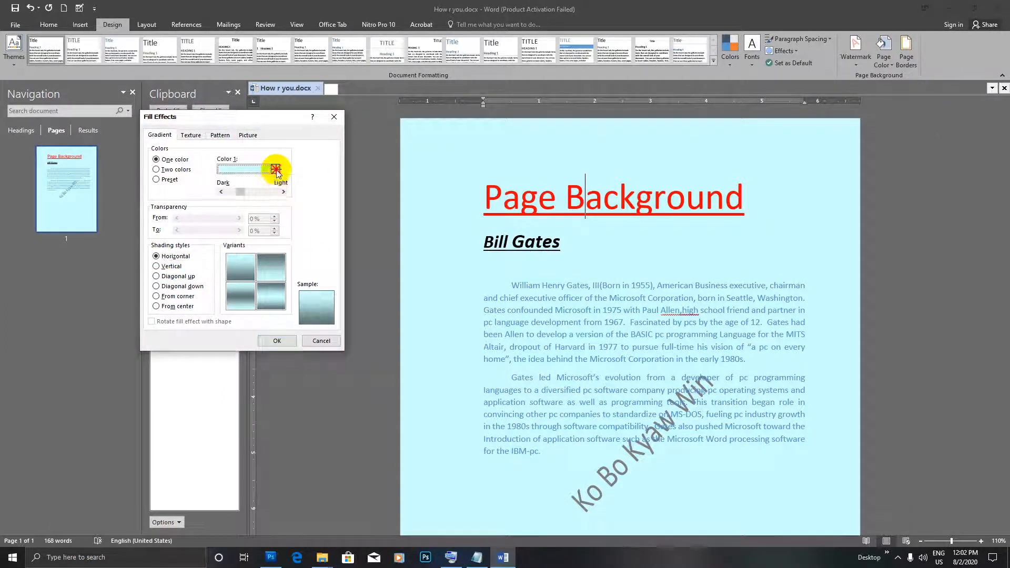
left_click(274, 169)
left_click(232, 251)
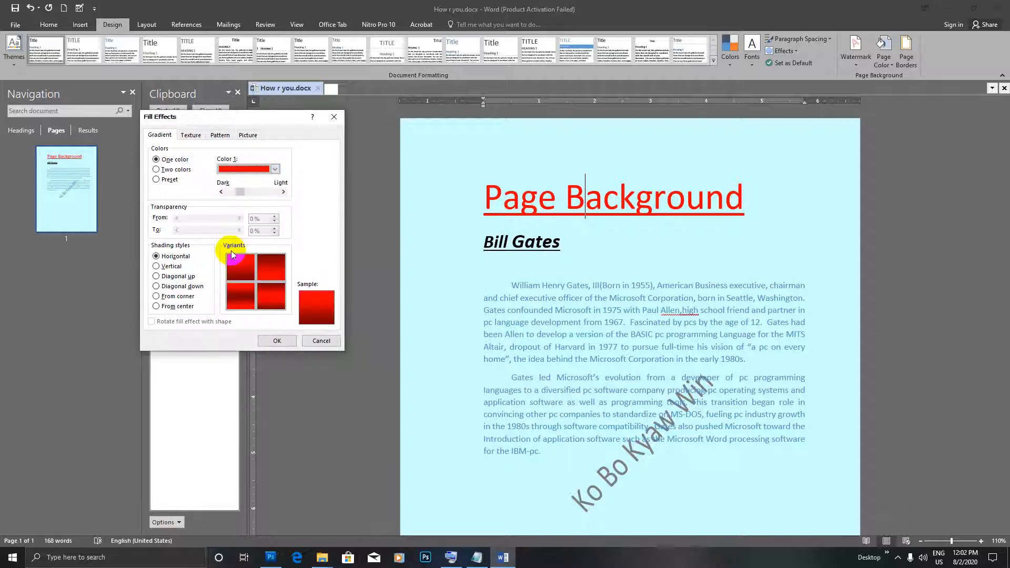
left_click(265, 341)
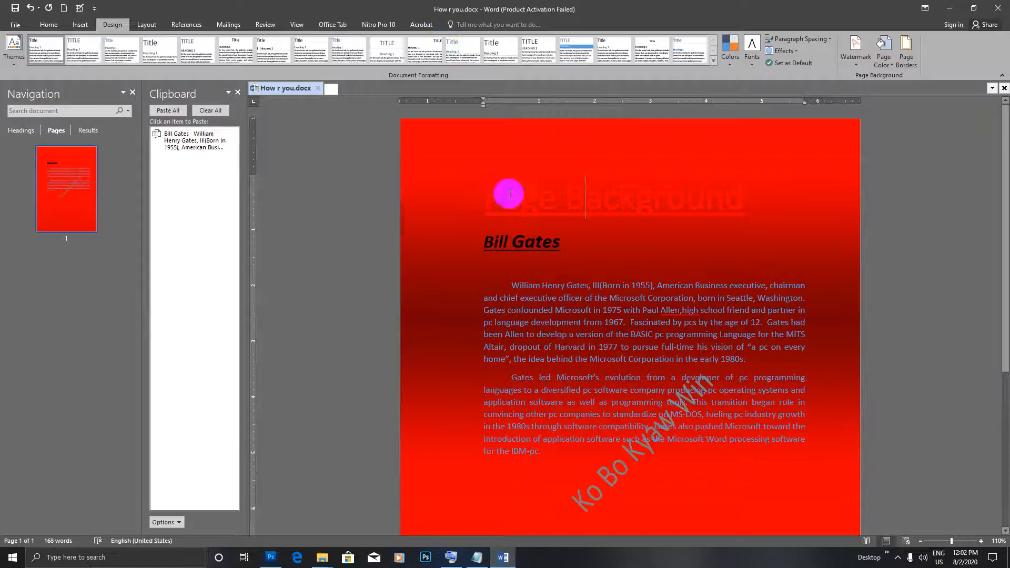
left_click(888, 65)
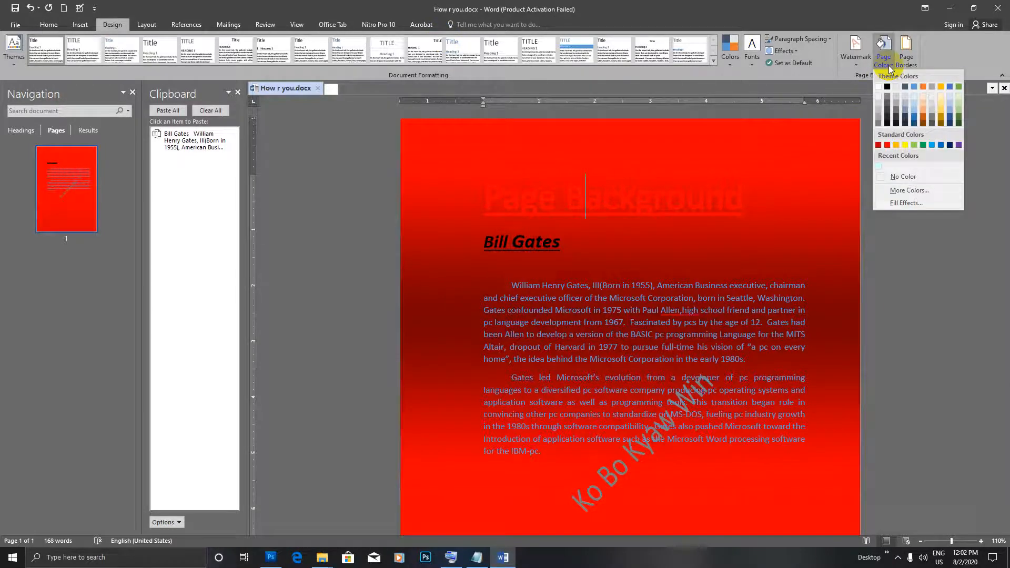
Move the Dark/Light slider to Light, choose a pale Color 1 swatch, and apply.
left_click(920, 202)
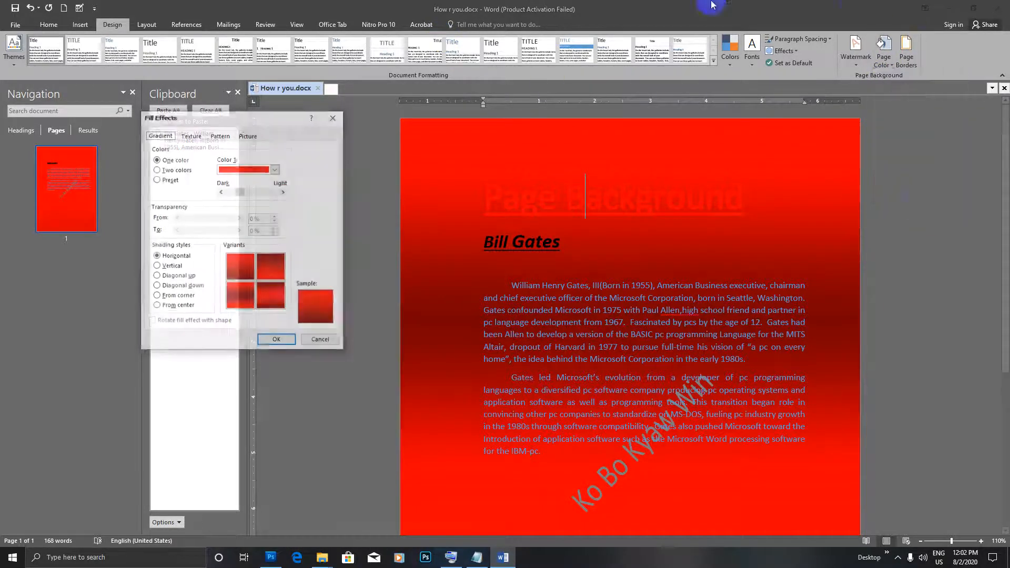
left_click_drag(243, 194, 280, 194)
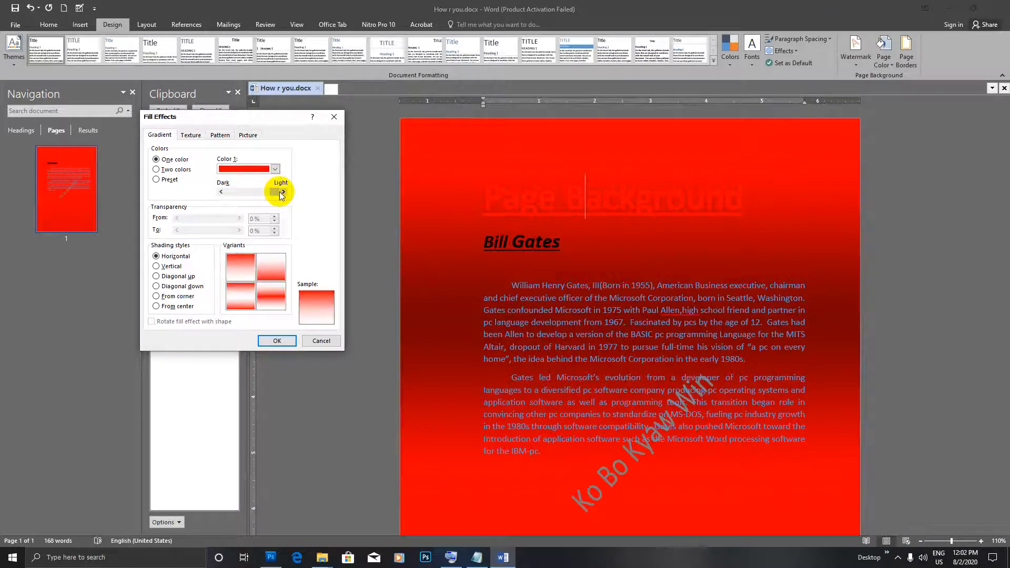
left_click(274, 169)
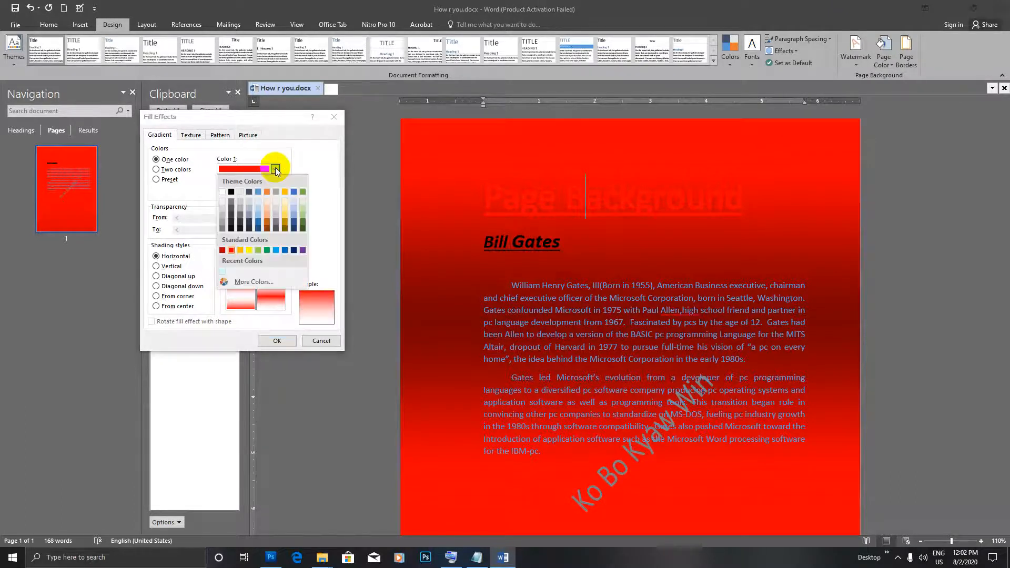
left_click(250, 202)
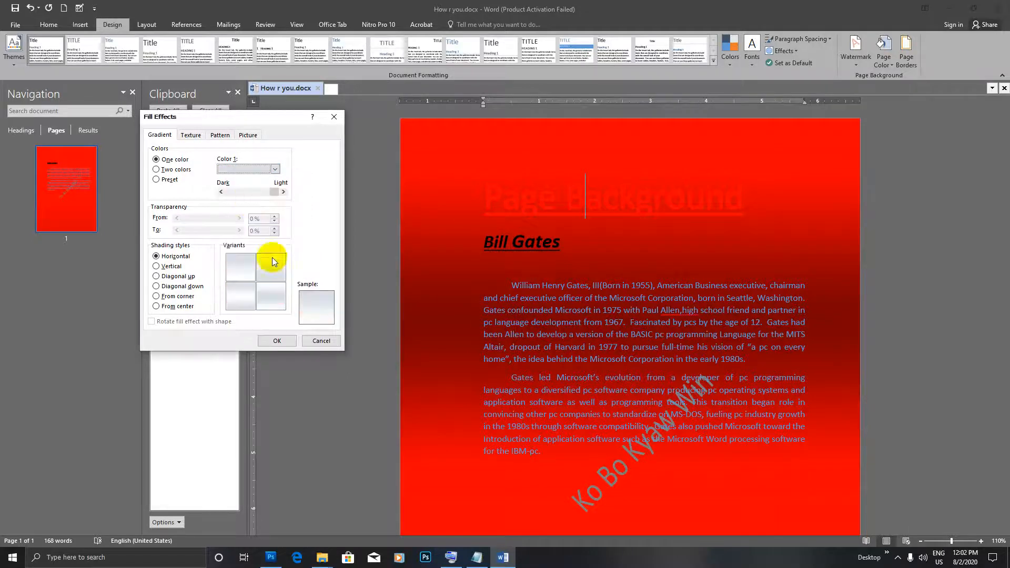
left_click(279, 342)
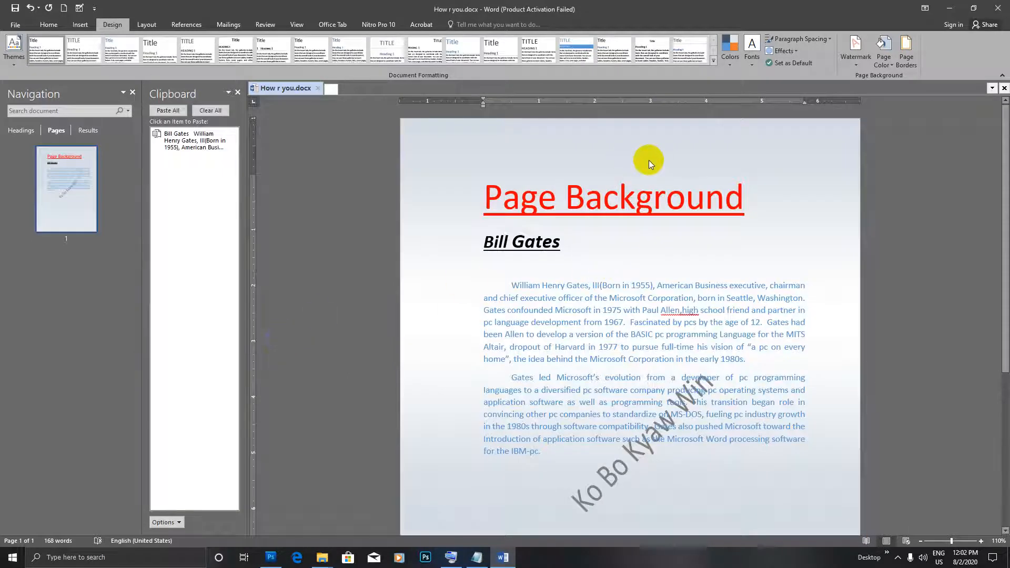
Keep Color 1 and drag the gradient's Dark/Light slider to the midpoint, then apply.
scroll(648, 160, "down", 2)
scroll(665, 368, "down", 3)
scroll(642, 372, "up", 5)
left_click(889, 70)
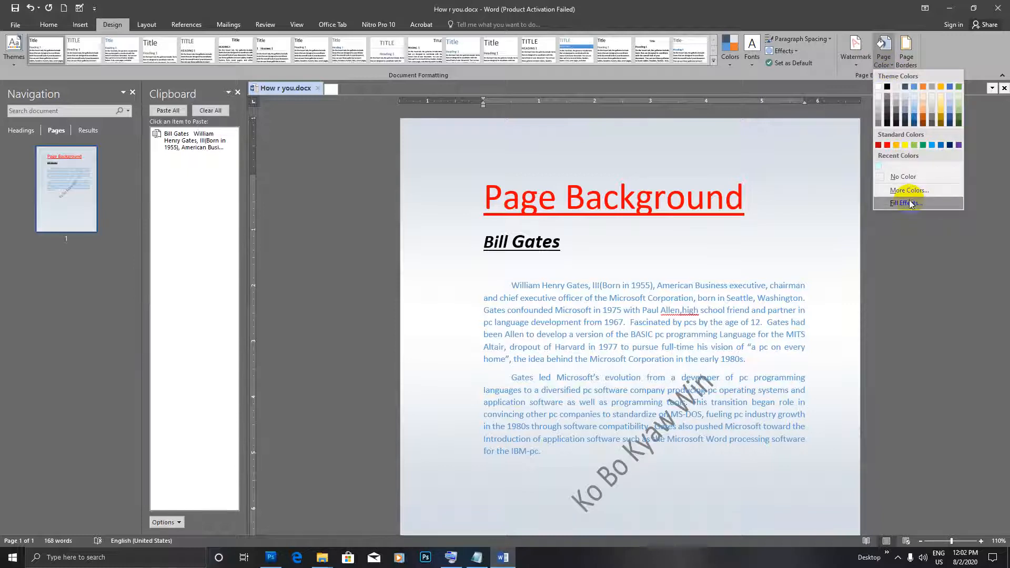
left_click(821, 77)
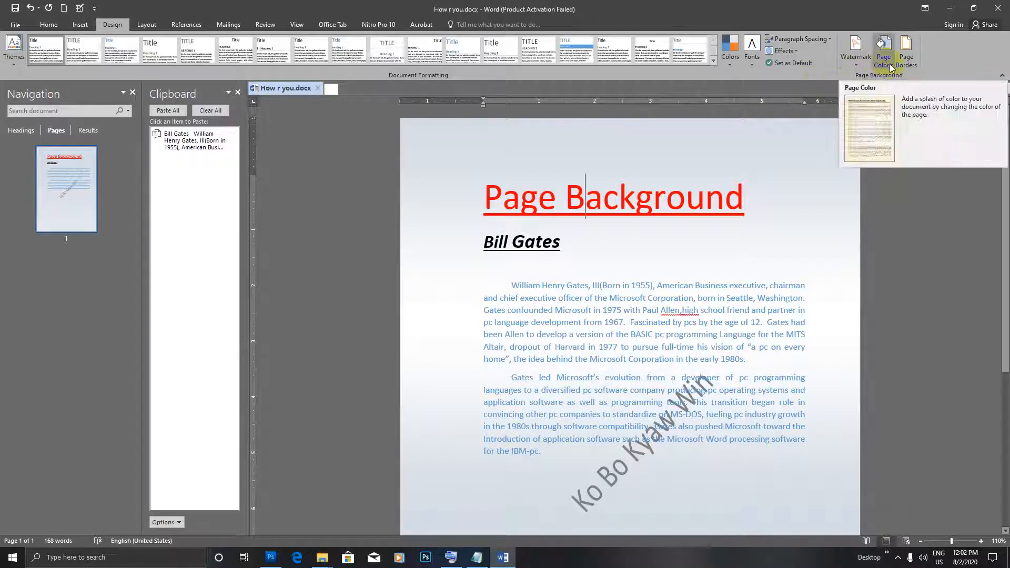
left_click(890, 68)
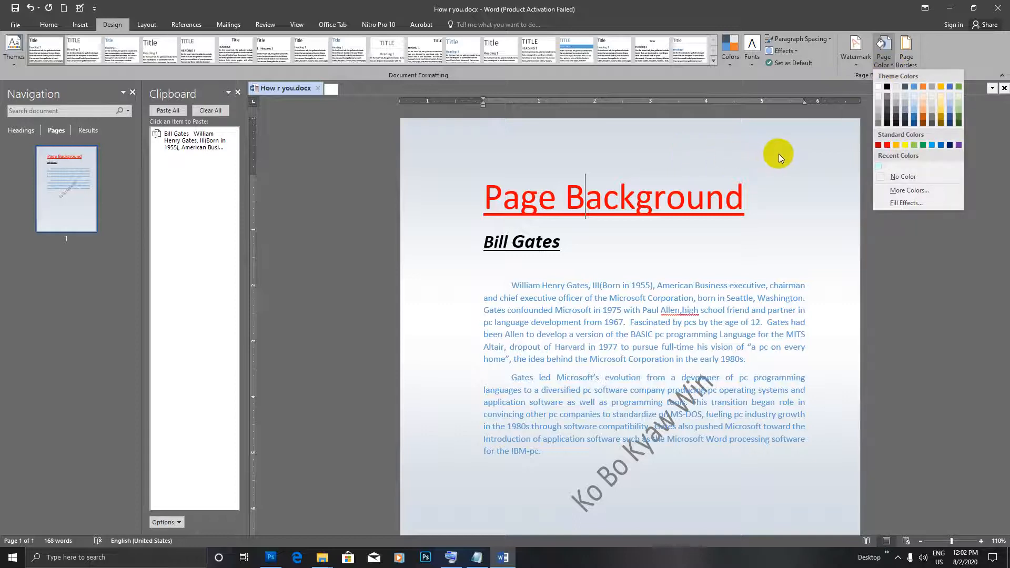
left_click(905, 203)
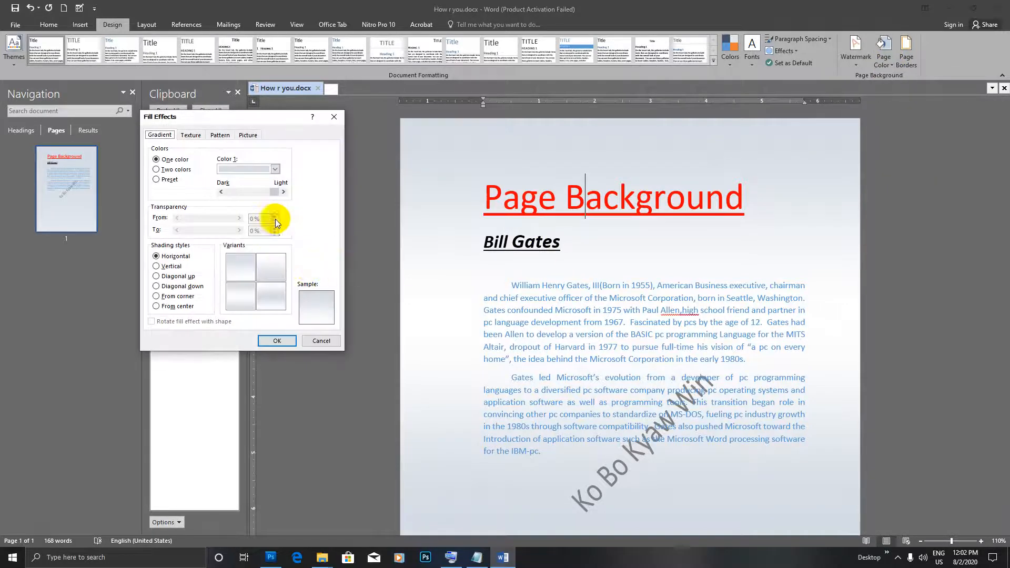
left_click(275, 169)
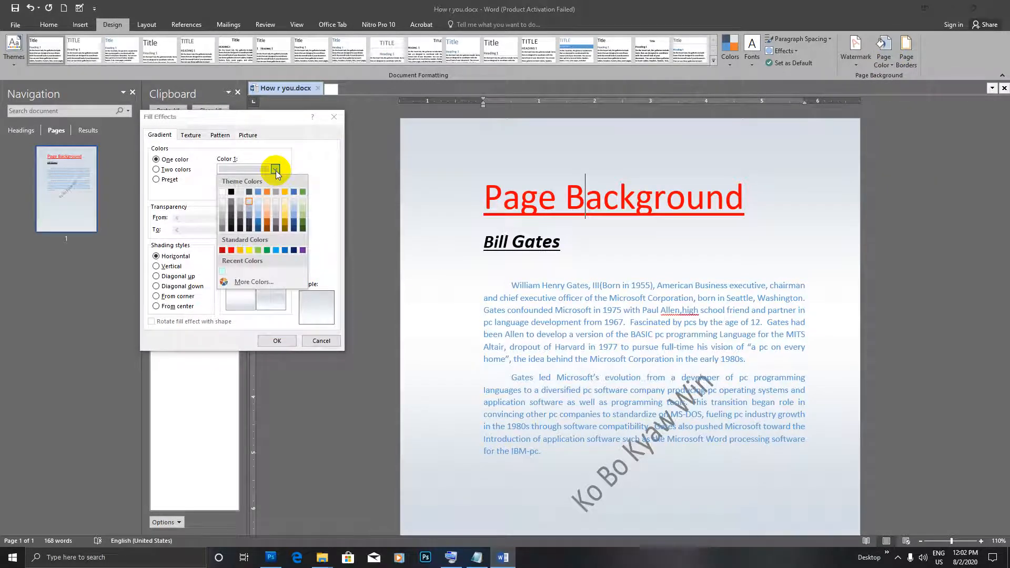
left_click(261, 169)
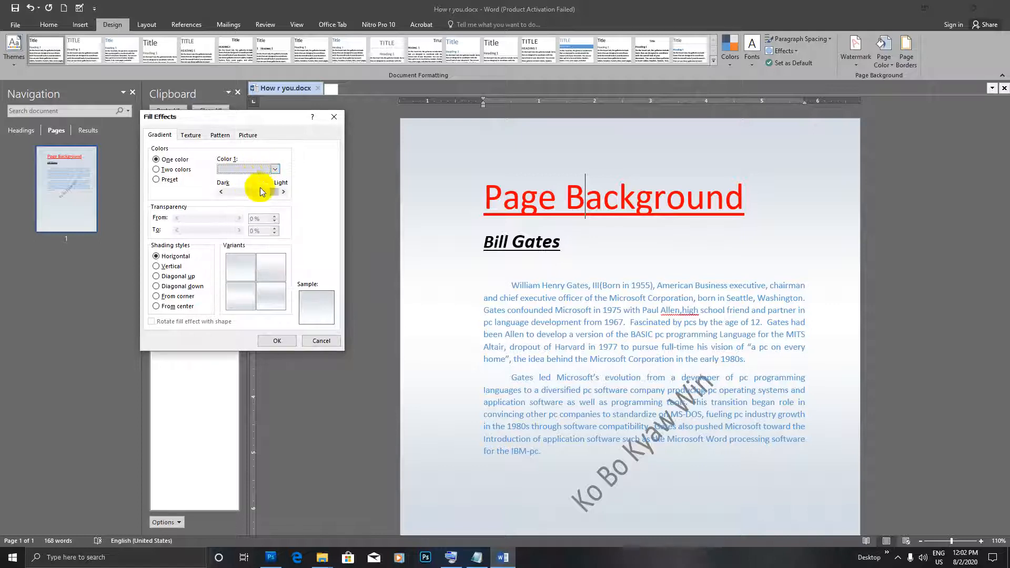
left_click_drag(274, 192, 254, 193)
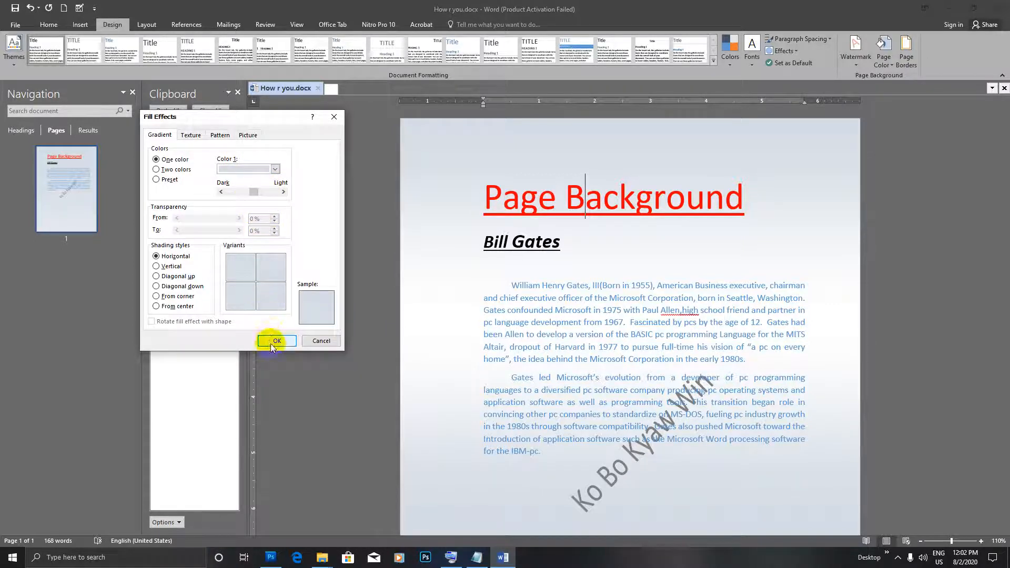
left_click(274, 341)
scroll(719, 293, "down", 1)
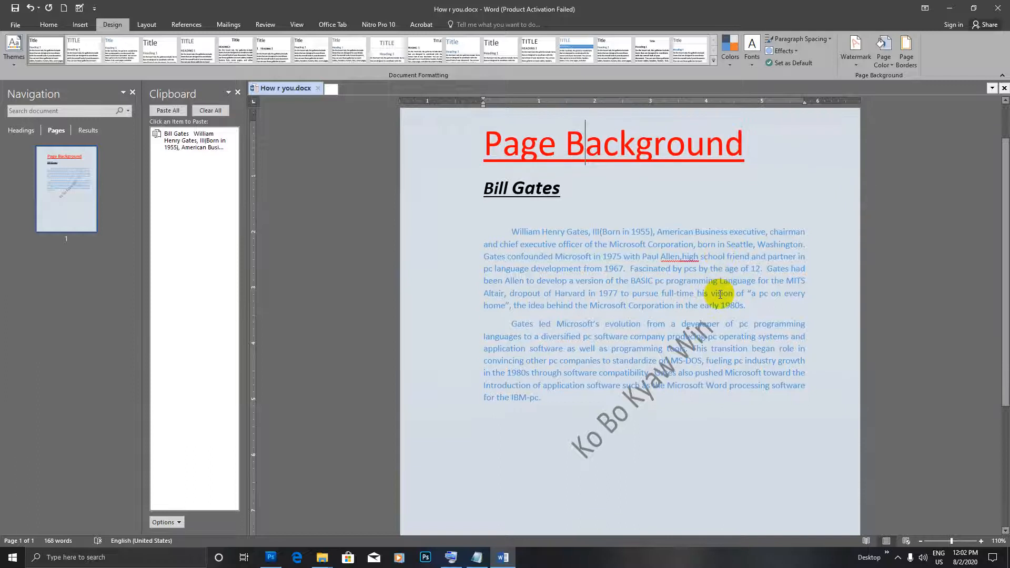
scroll(724, 287, "up", 1)
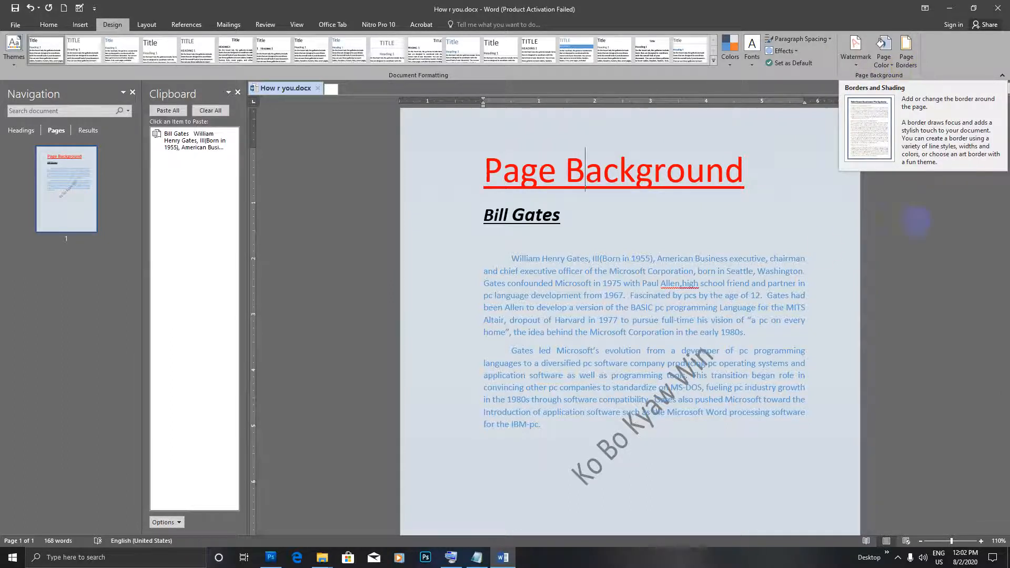
In Page Borders, choose a double-line style, red colour, and 1½ pt width.
left_click(905, 62)
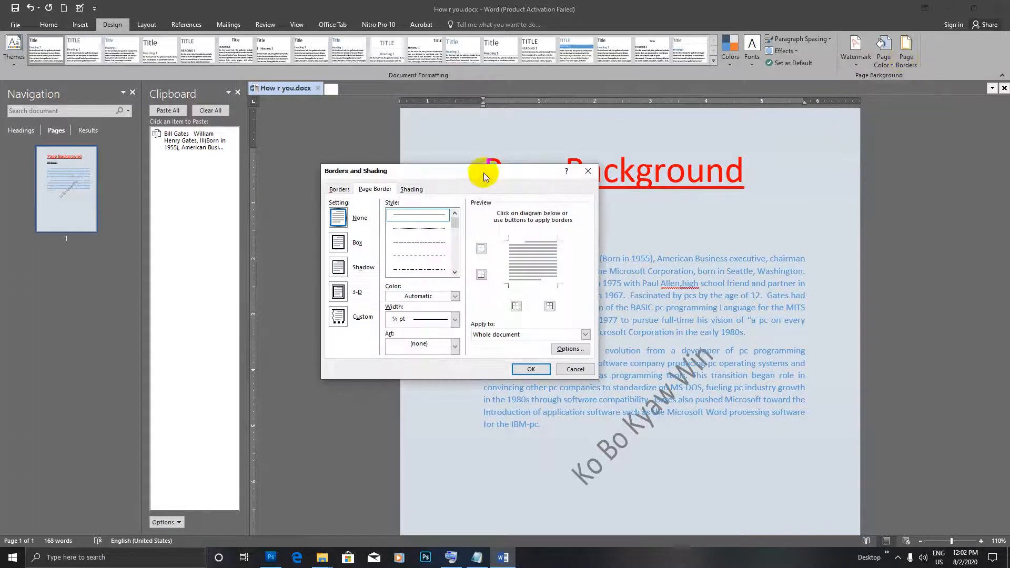
left_click_drag(484, 176, 222, 151)
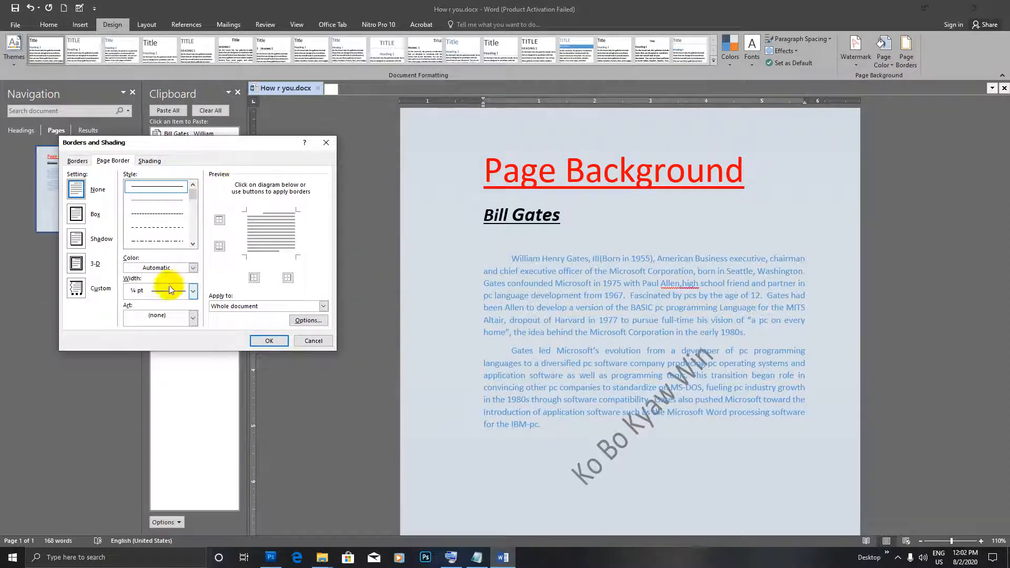
mouse_move(193, 193)
left_mouse_down()
mouse_move(196, 235)
mouse_move(202, 206)
left_mouse_up()
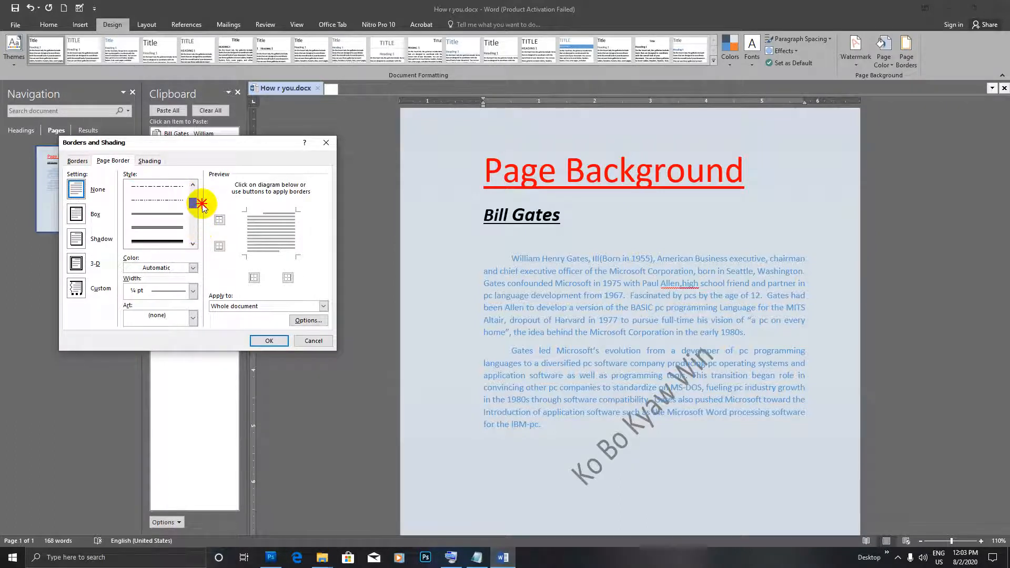
left_click(177, 217)
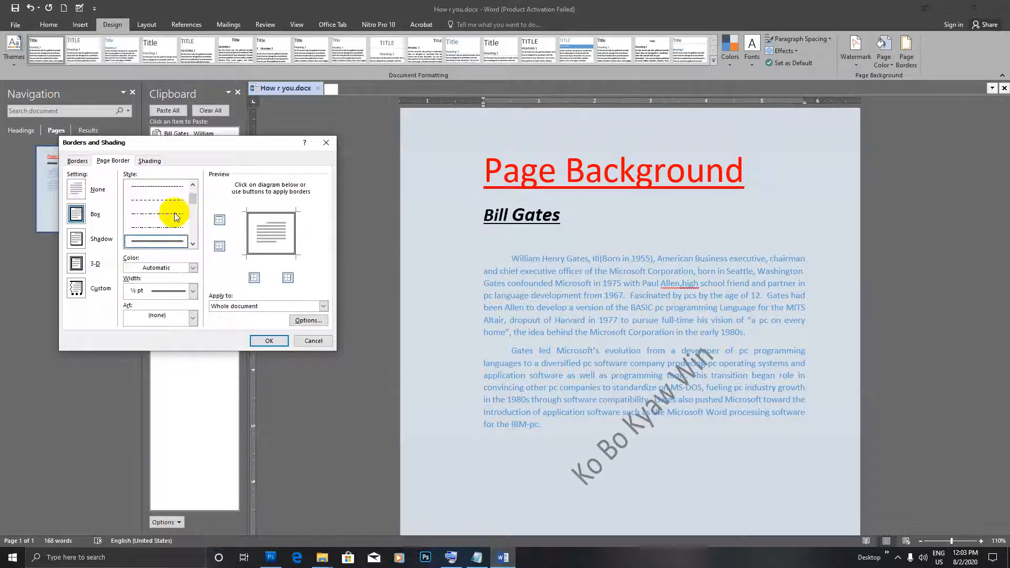
left_click(194, 269)
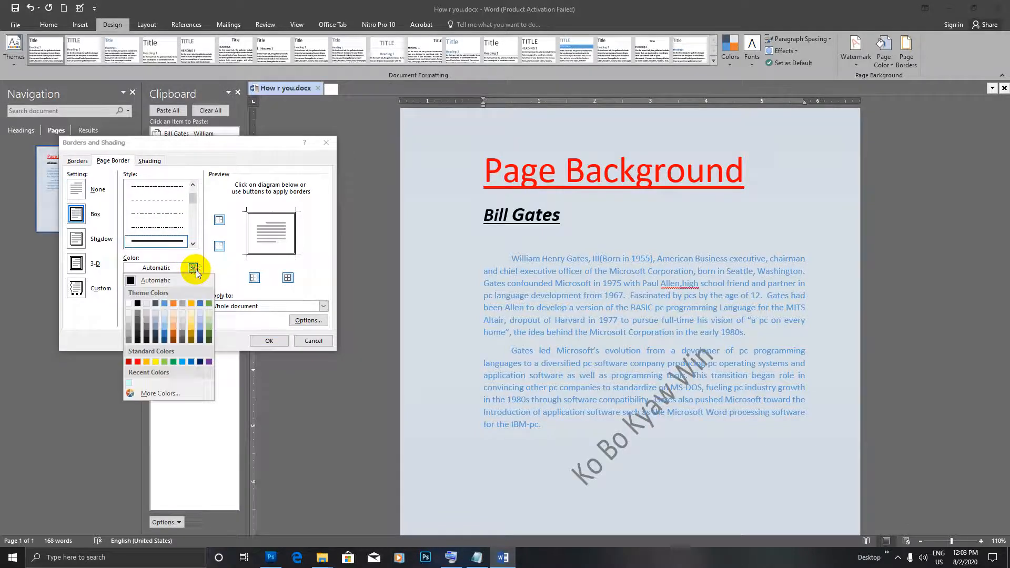
left_click(138, 362)
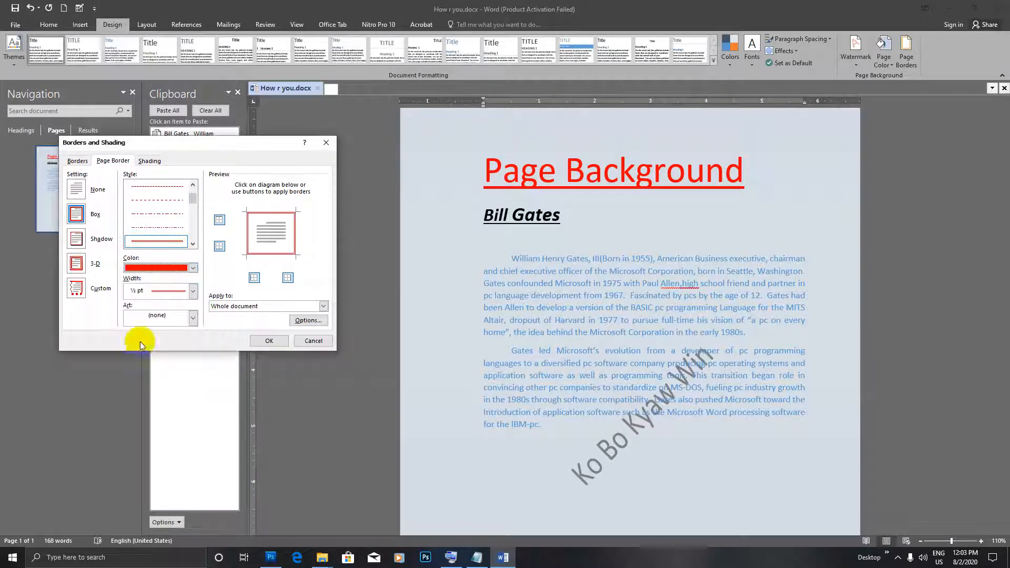
left_click(193, 291)
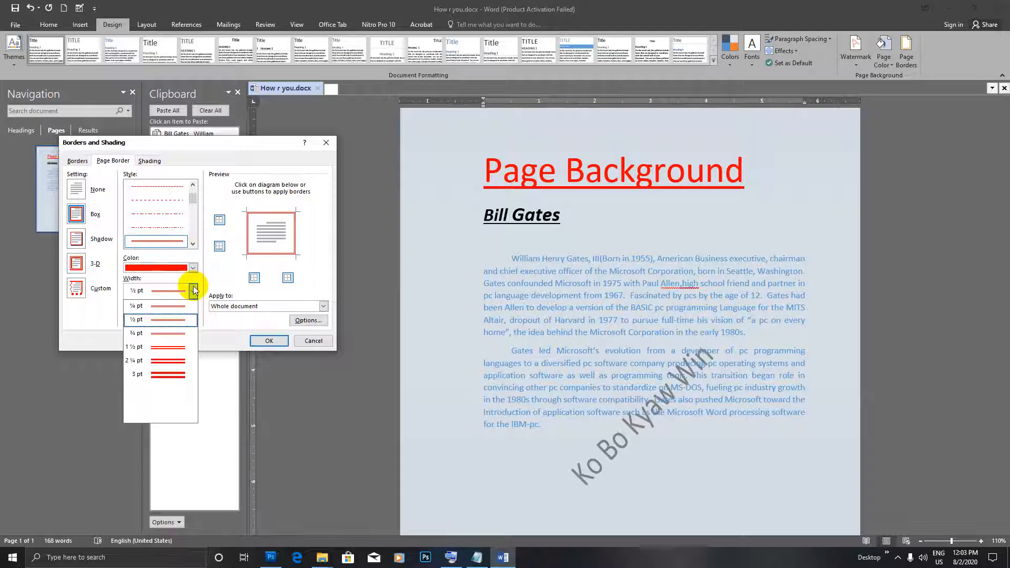
left_click(172, 352)
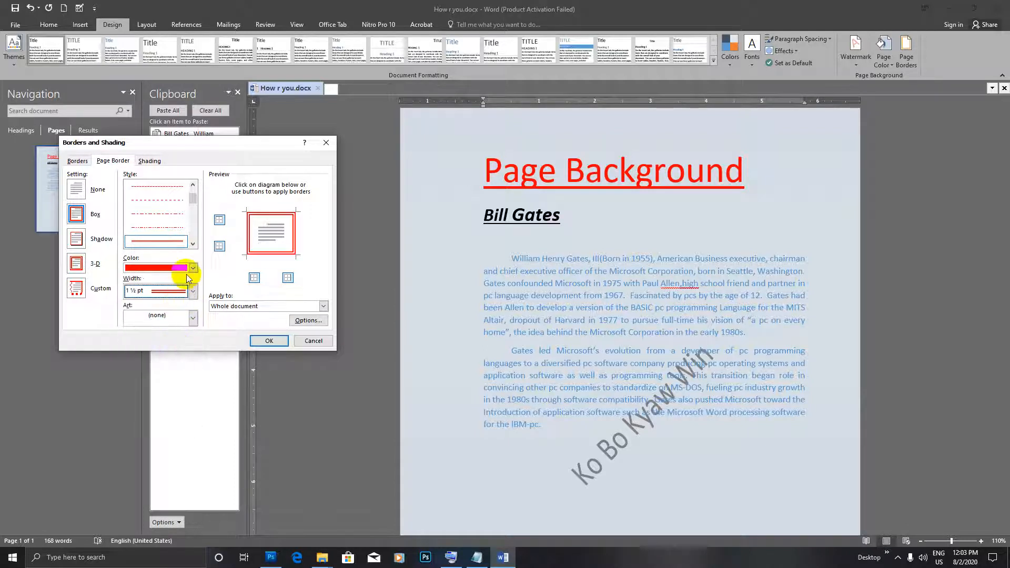
left_click_drag(190, 199, 192, 204)
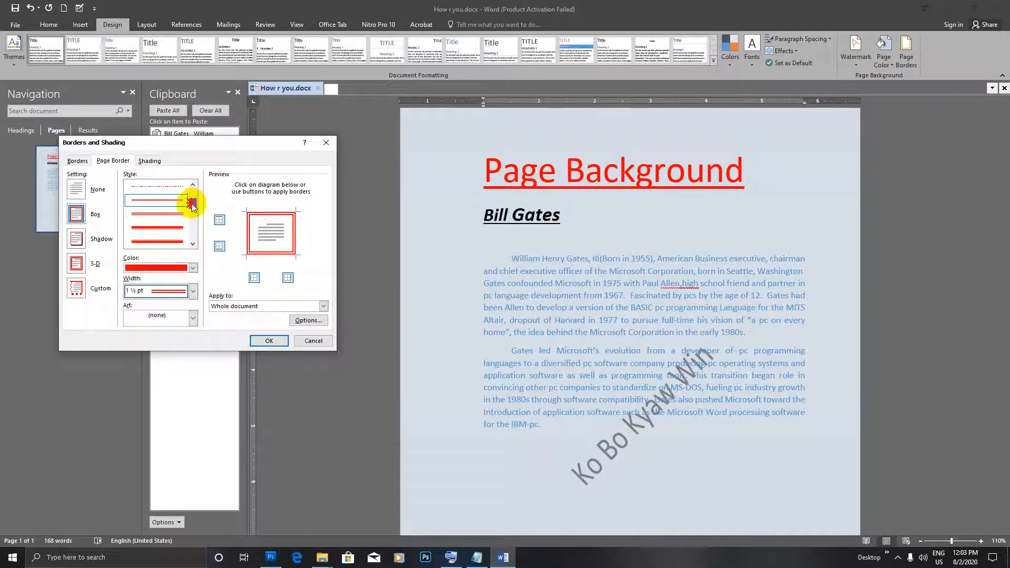
left_click_drag(259, 143, 252, 194)
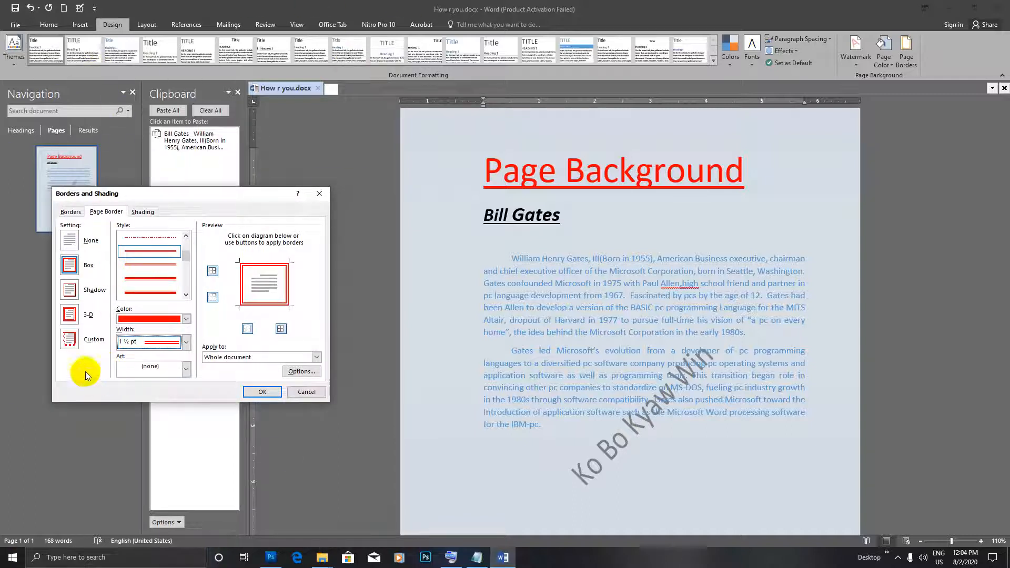
Switch to Custom and pick a picture border from the Art list, giving 18 pt width.
left_click(68, 340)
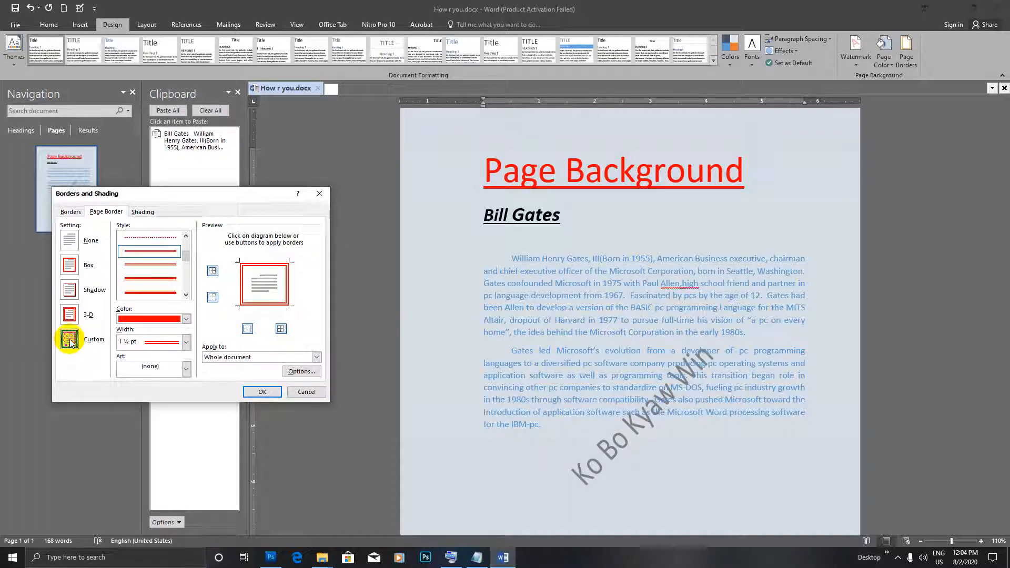
scroll(181, 271, "down", 3)
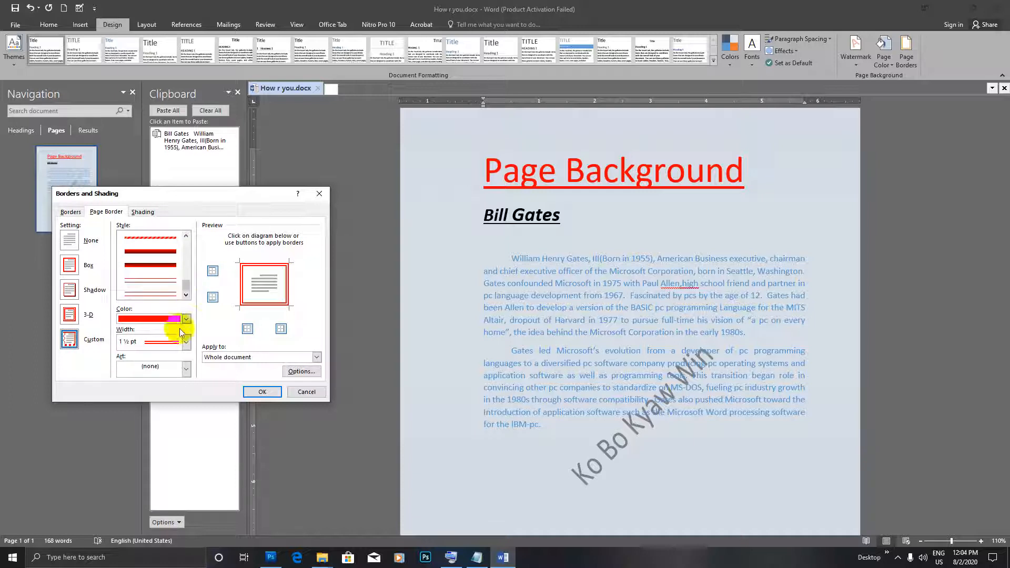
left_click(187, 368)
left_click_drag(187, 392, 187, 441)
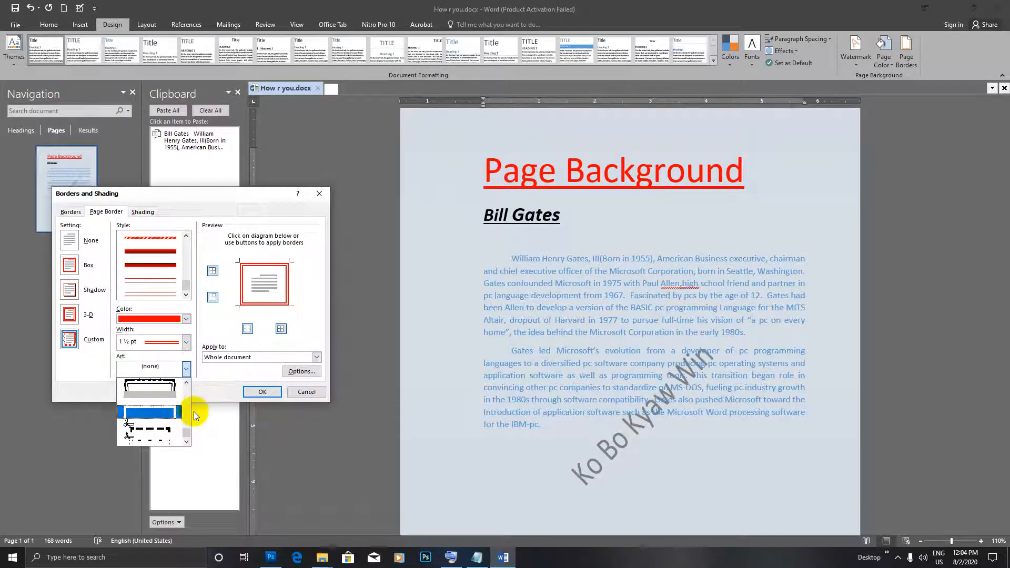
left_click(187, 426)
left_click(187, 426)
left_click(188, 425)
left_click(188, 425)
left_click(188, 424)
left_click_drag(188, 421, 189, 408)
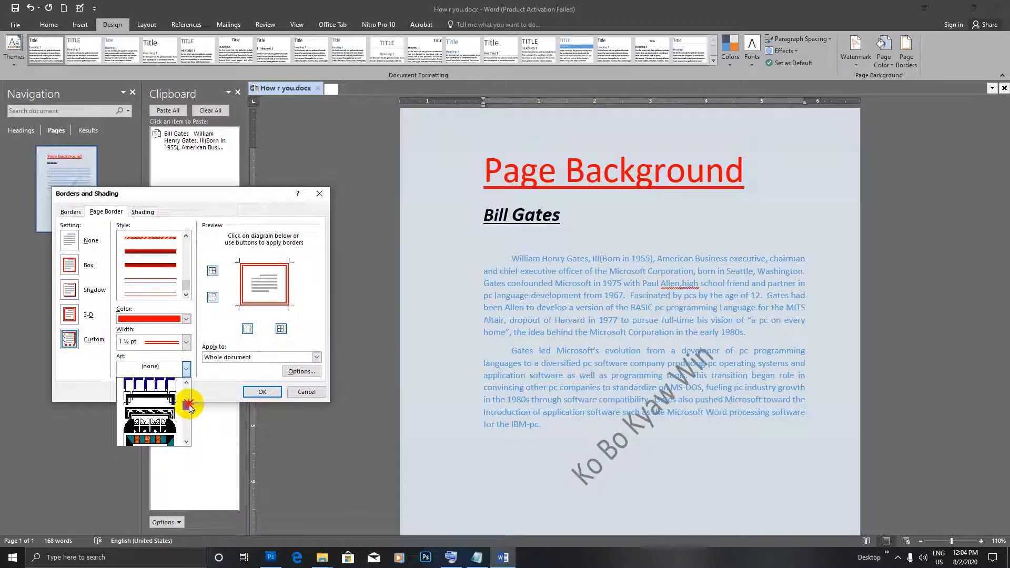
left_click(154, 399)
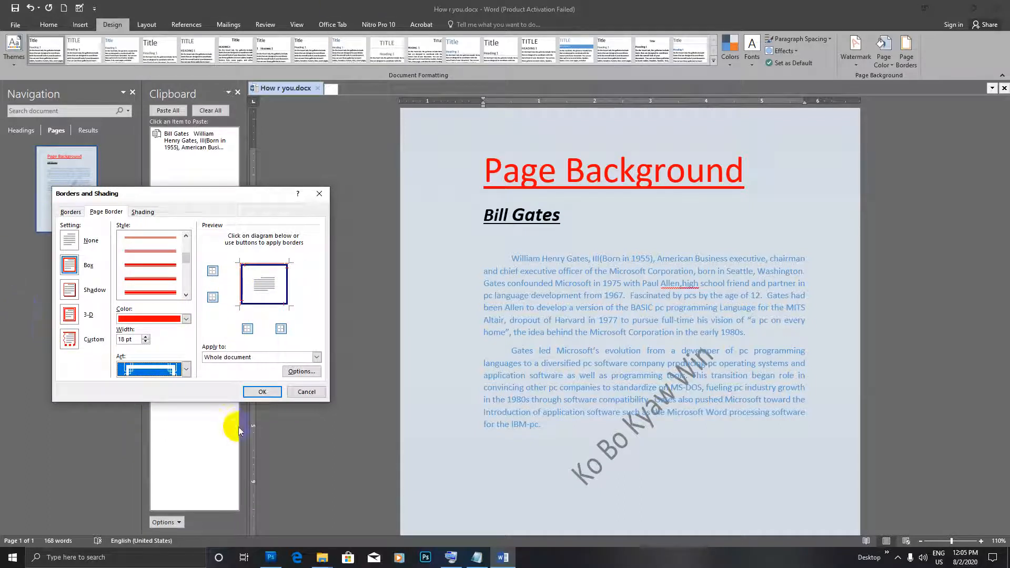
Limit the page border to 'This section - First page only' and bring up its 24 pt margin options.
left_click(317, 357)
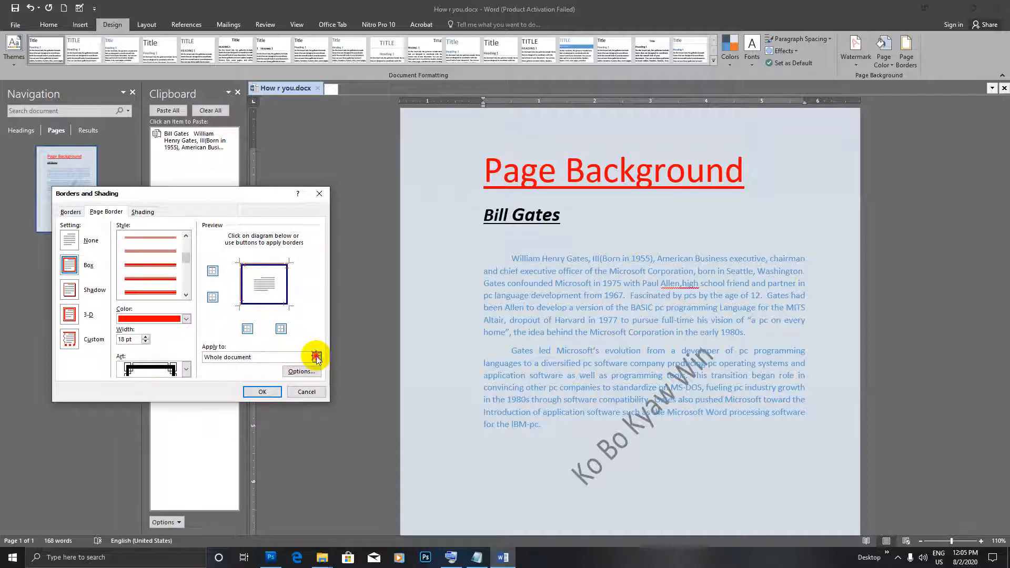
left_click(257, 375)
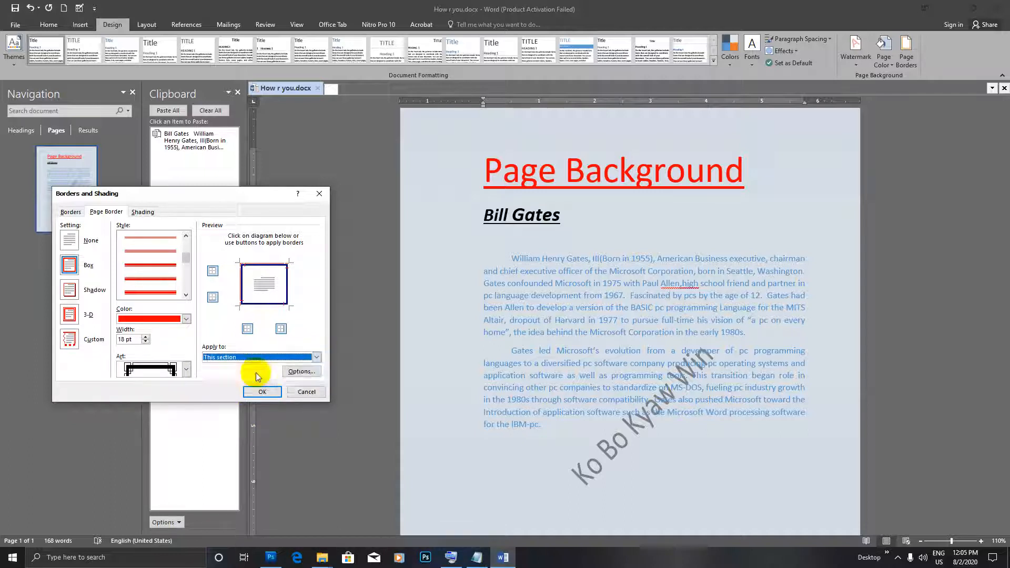
left_click(316, 358)
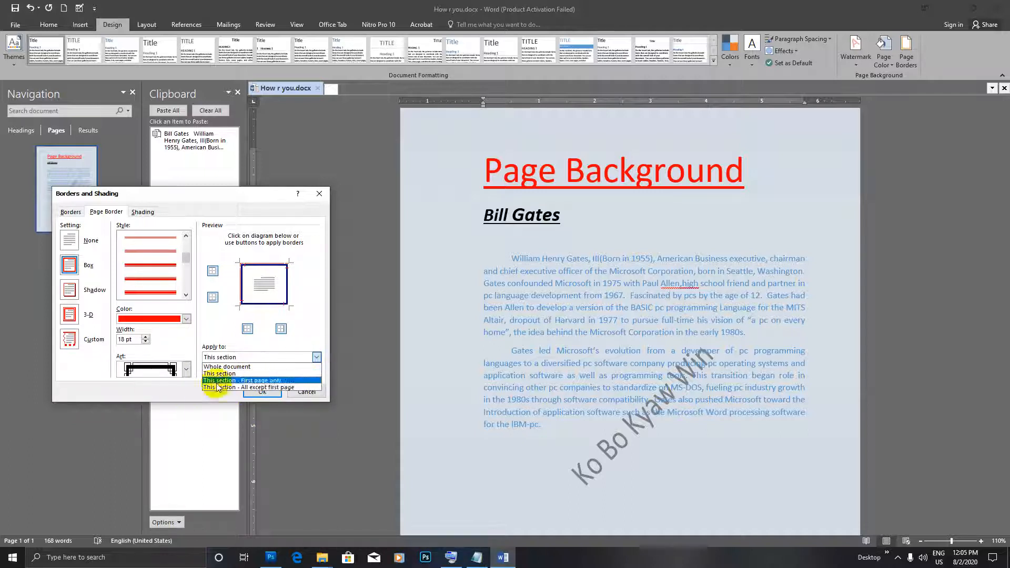
left_click(264, 381)
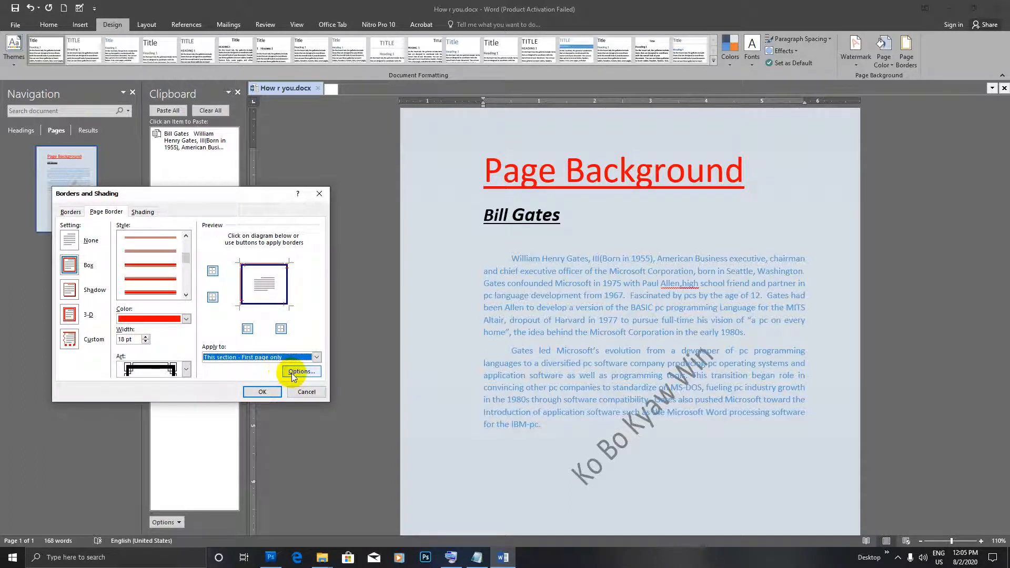
left_click(293, 372)
left_click_drag(507, 162, 450, 146)
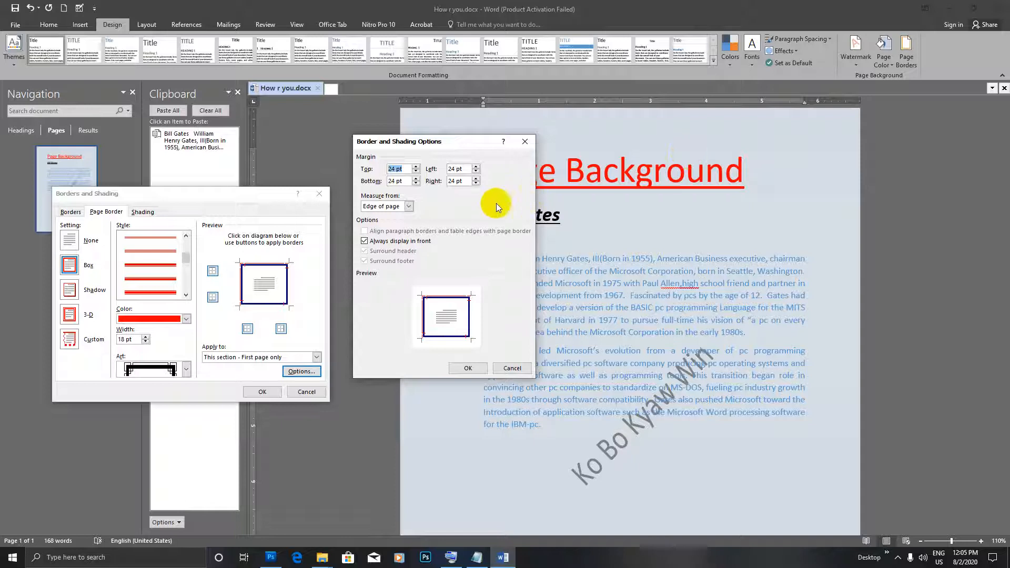
Keep the border margins measured from Edge of page at 24 pt and confirm.
left_click(409, 206)
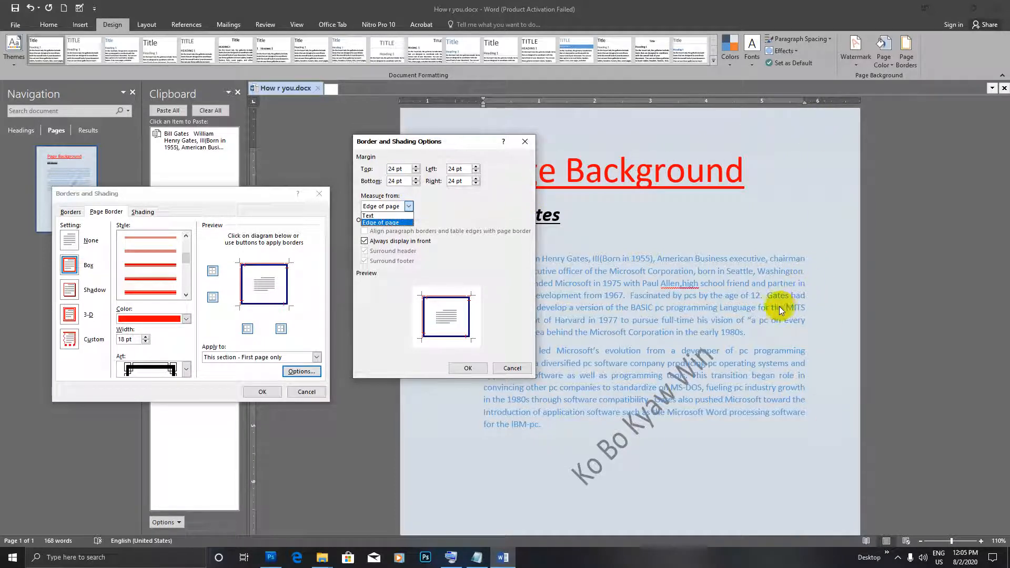
left_click(372, 216)
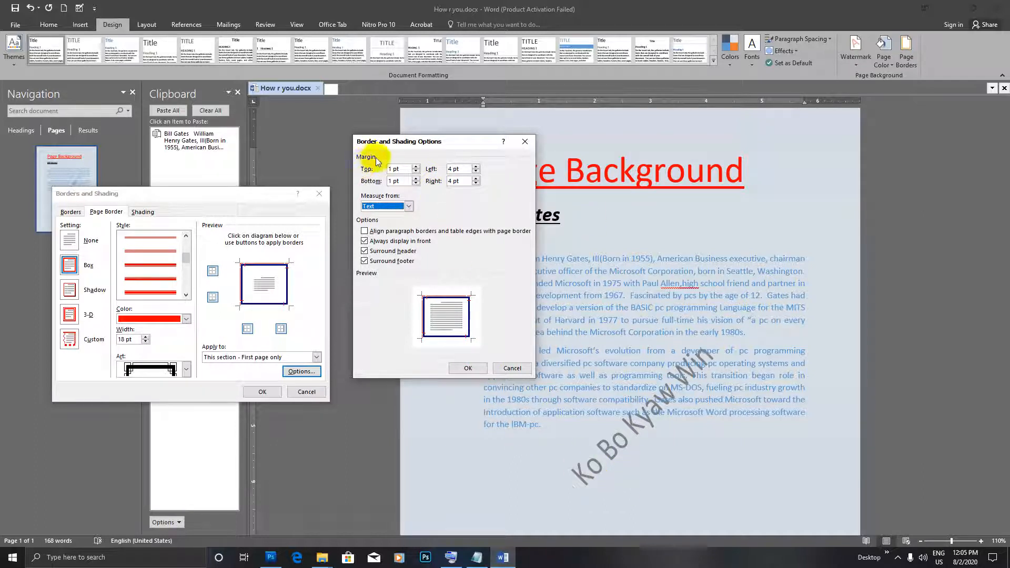
left_click(409, 207)
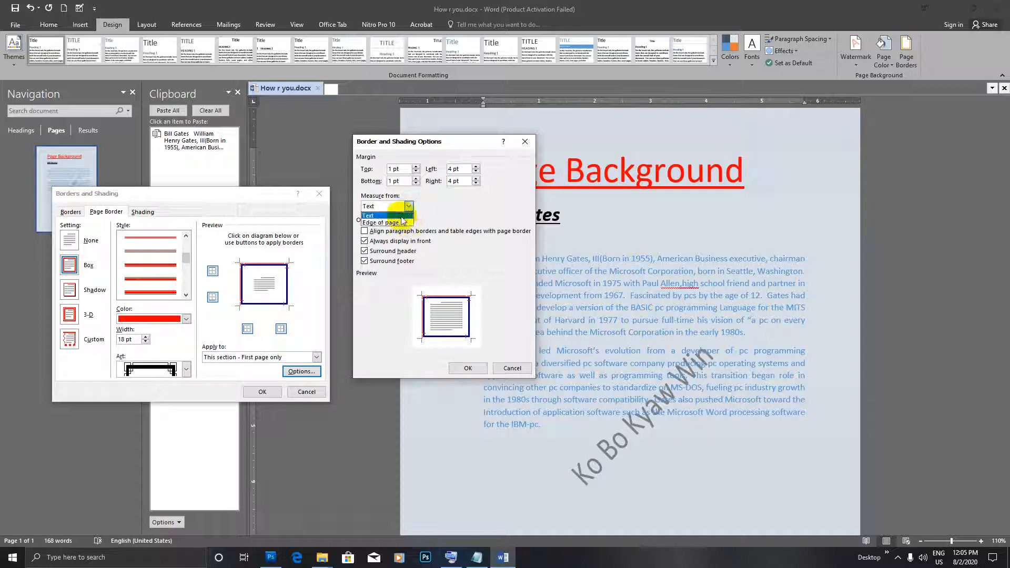
left_click(379, 222)
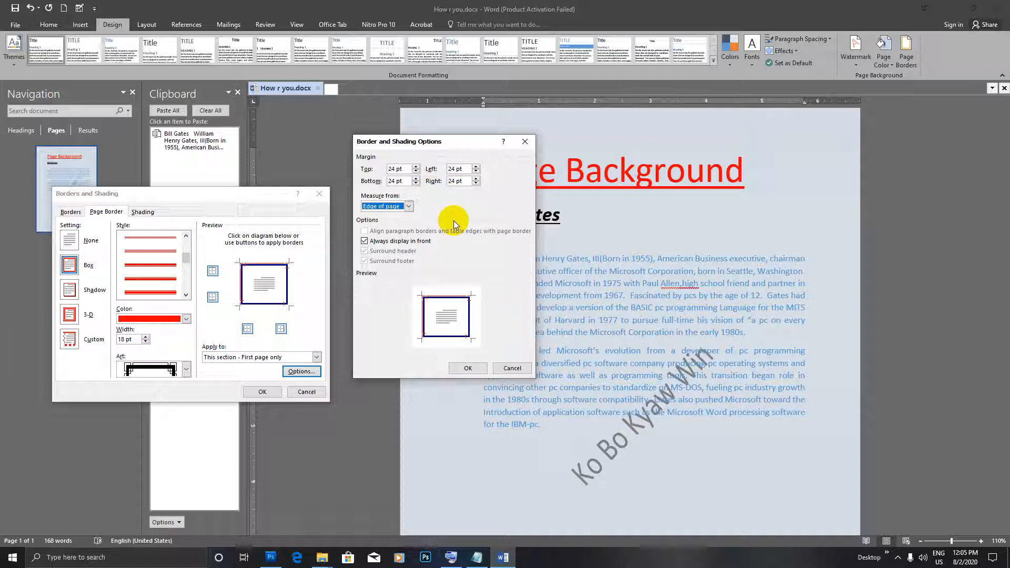
left_click(469, 368)
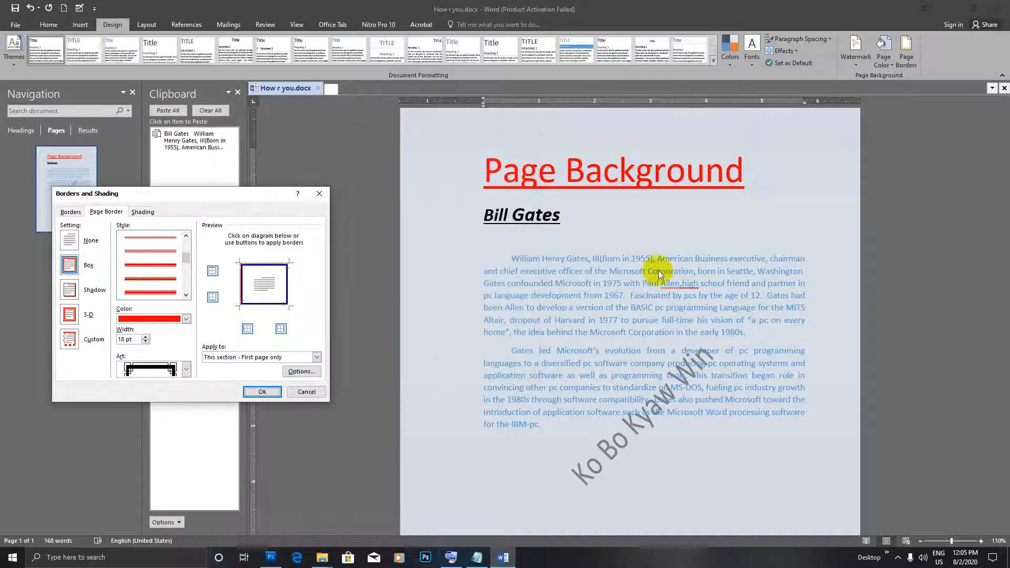
Apply the dark double-line box border to the page and scroll to check it.
left_click(261, 392)
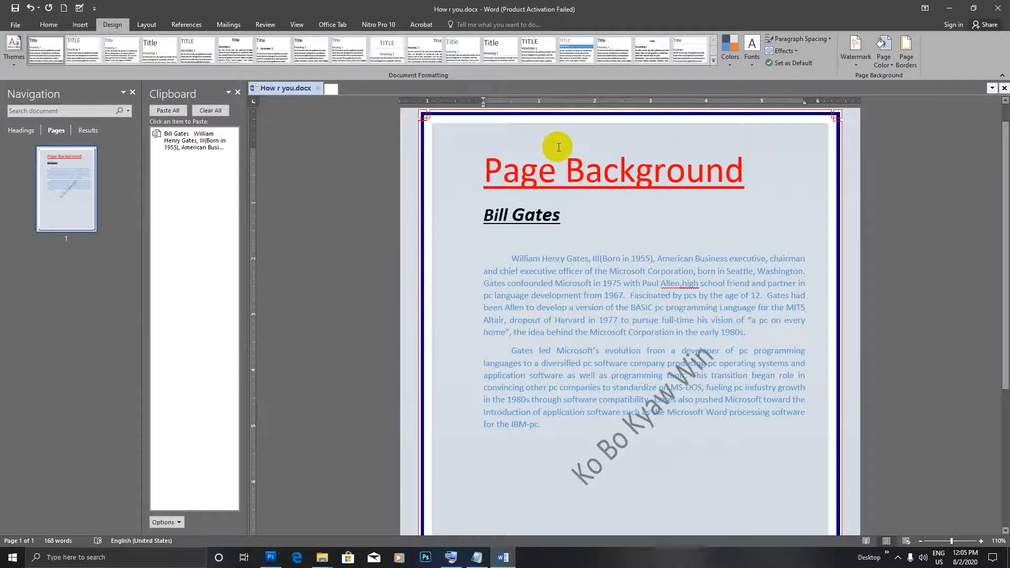
scroll(556, 148, "down", 5)
scroll(658, 350, "up", 5)
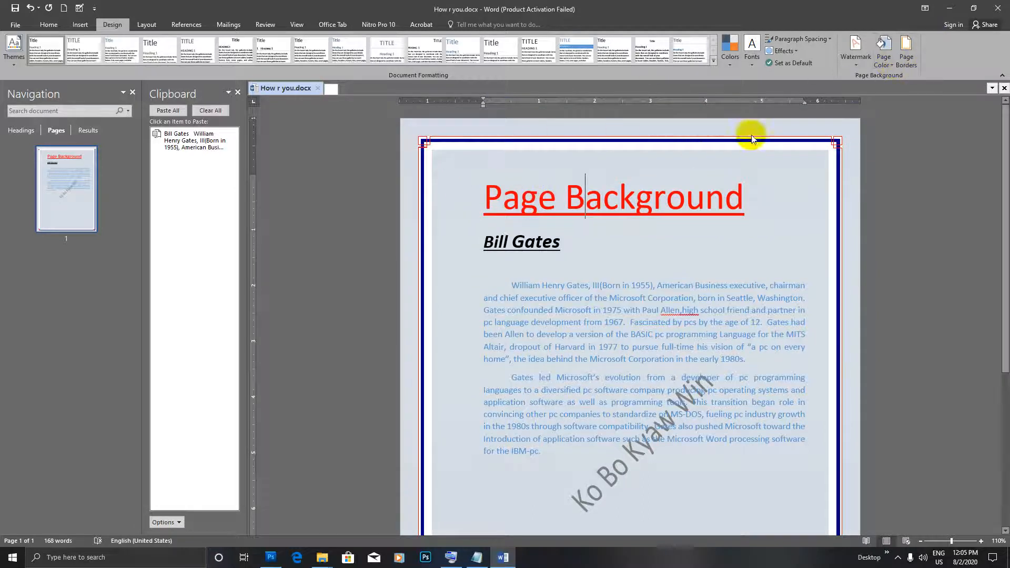
scroll(679, 230, "down", 5)
scroll(679, 239, "up", 5)
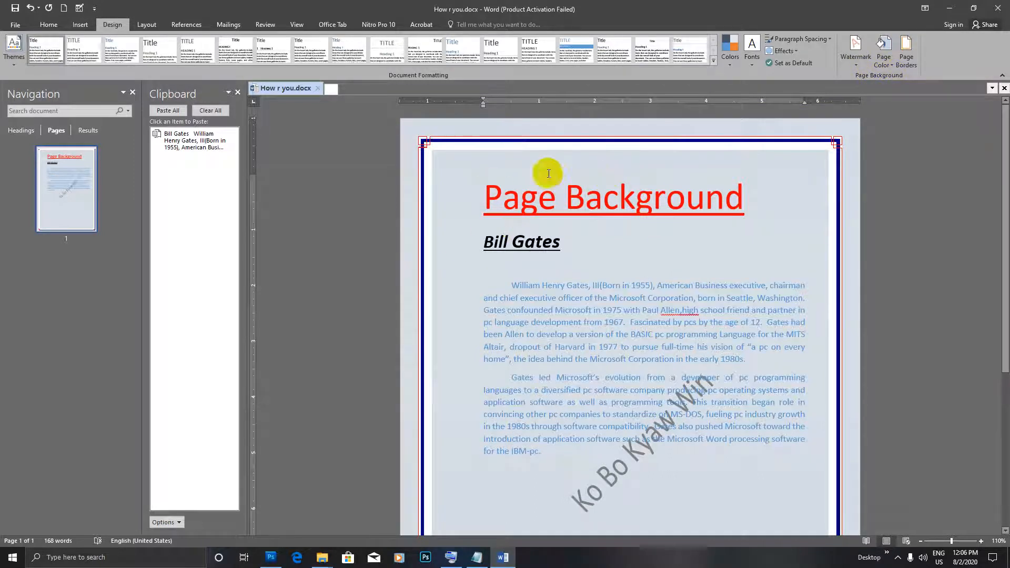
scroll(549, 174, "down", 5)
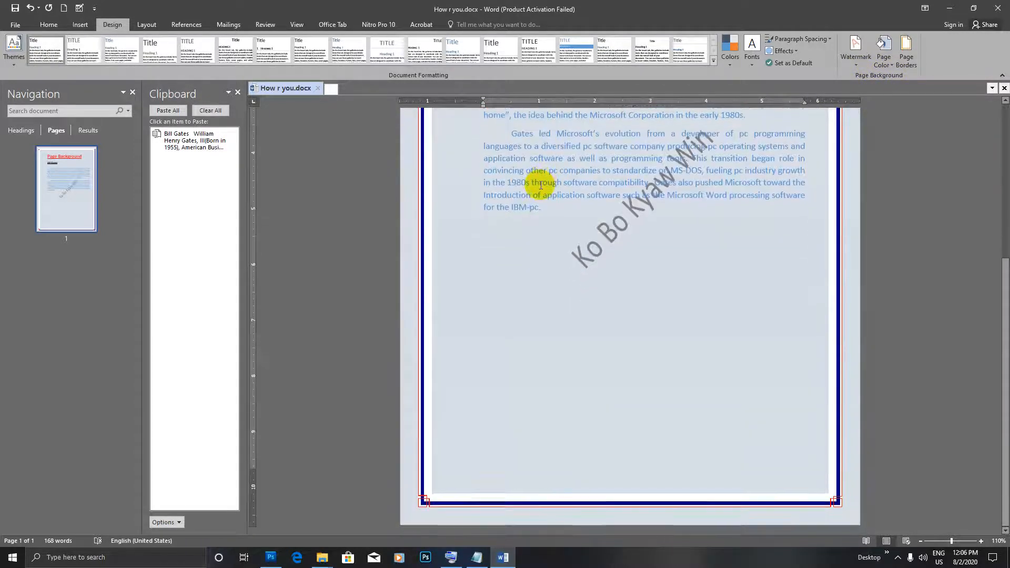
scroll(541, 186, "up", 5)
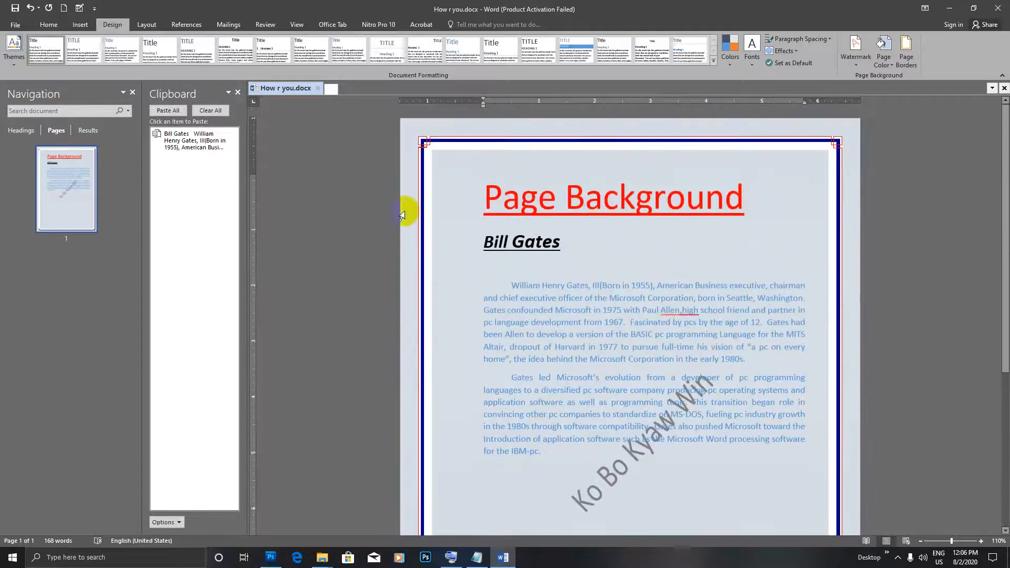